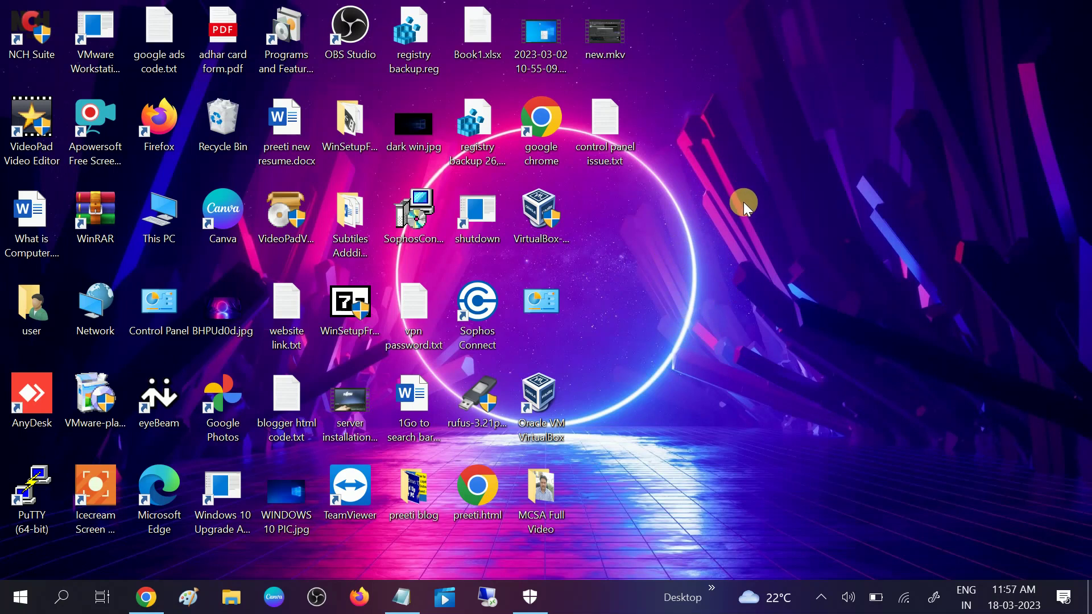
Step: Add a new folder to the desktop and name it 'share folder'
right_click(743, 73)
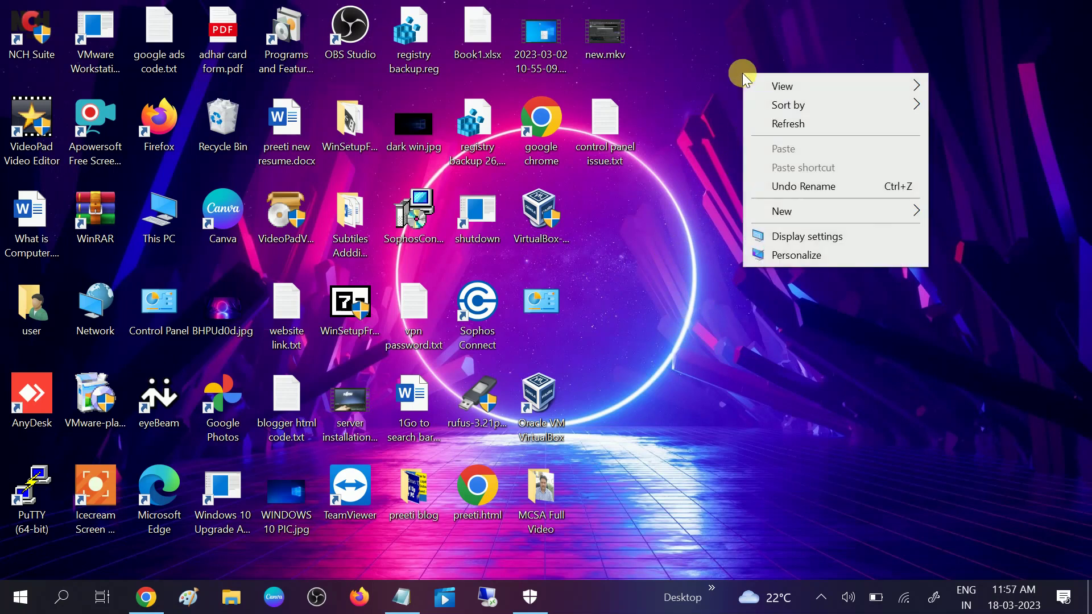
mouse_move(793, 211)
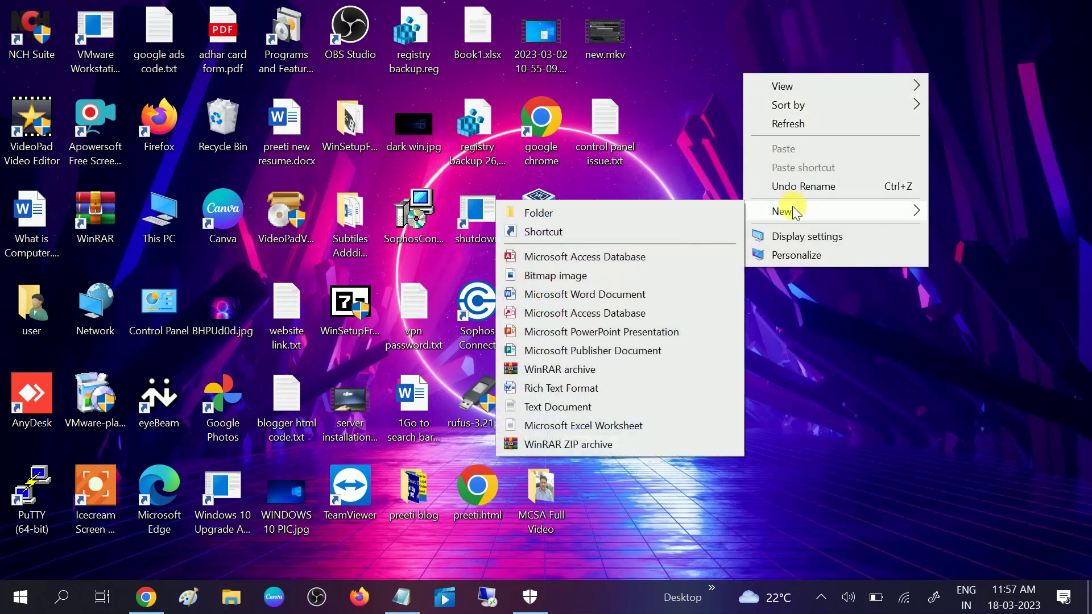
left_click(611, 215)
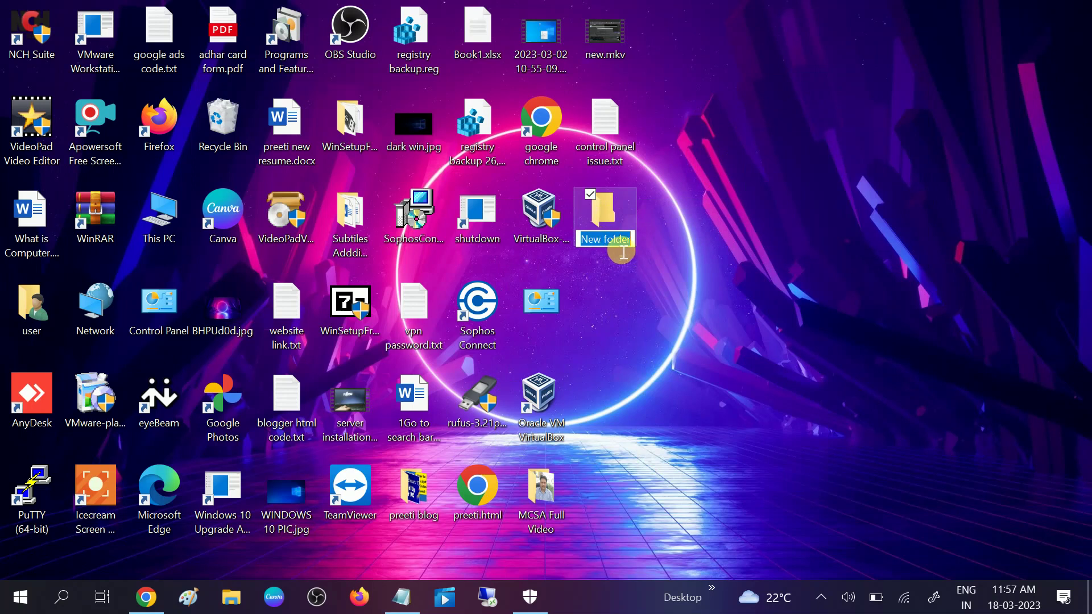
type("share")
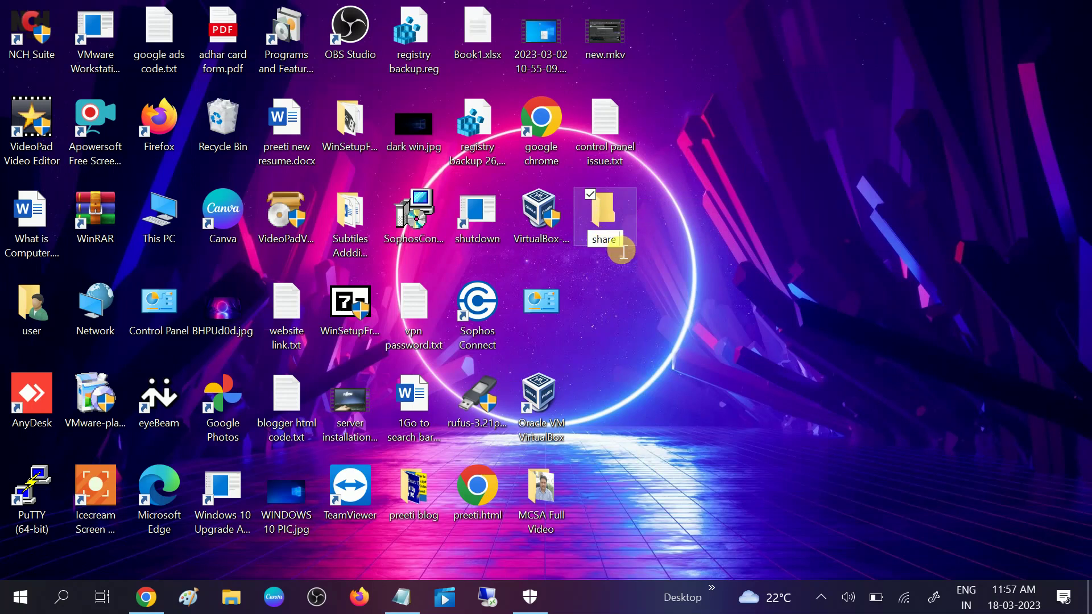
type(" folder")
left_click(778, 295)
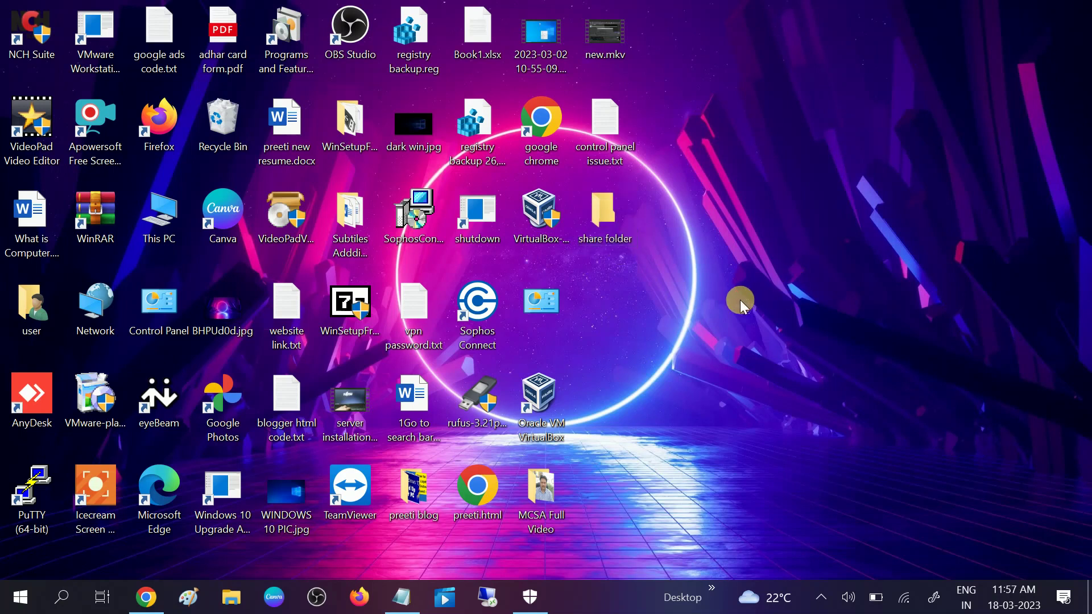
Step: Enable 'Share this folder' in share folder's Advanced Sharing settings
right_click(602, 226)
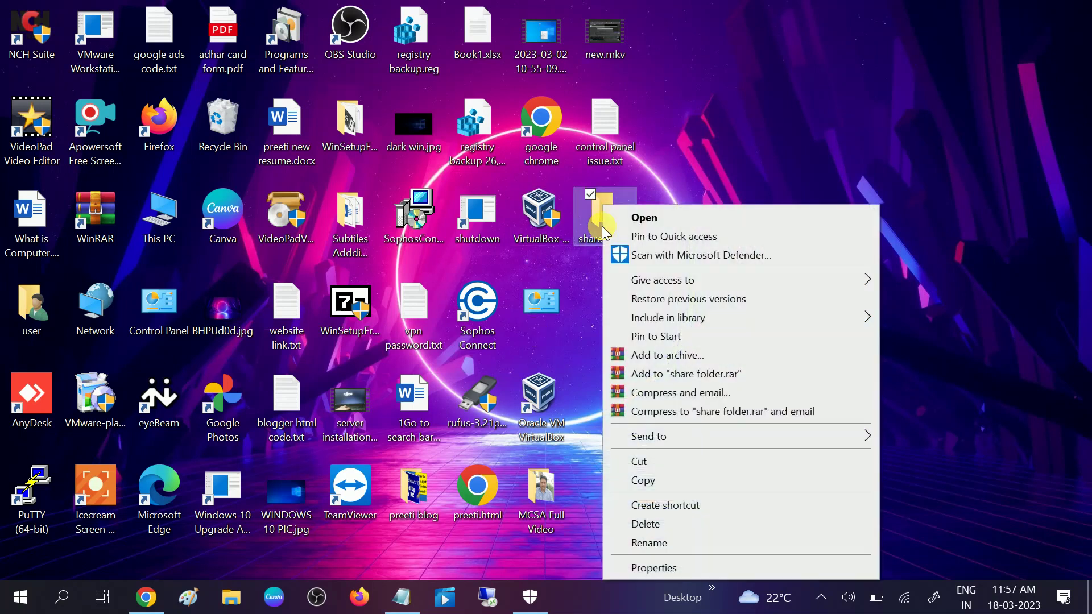
left_click(656, 569)
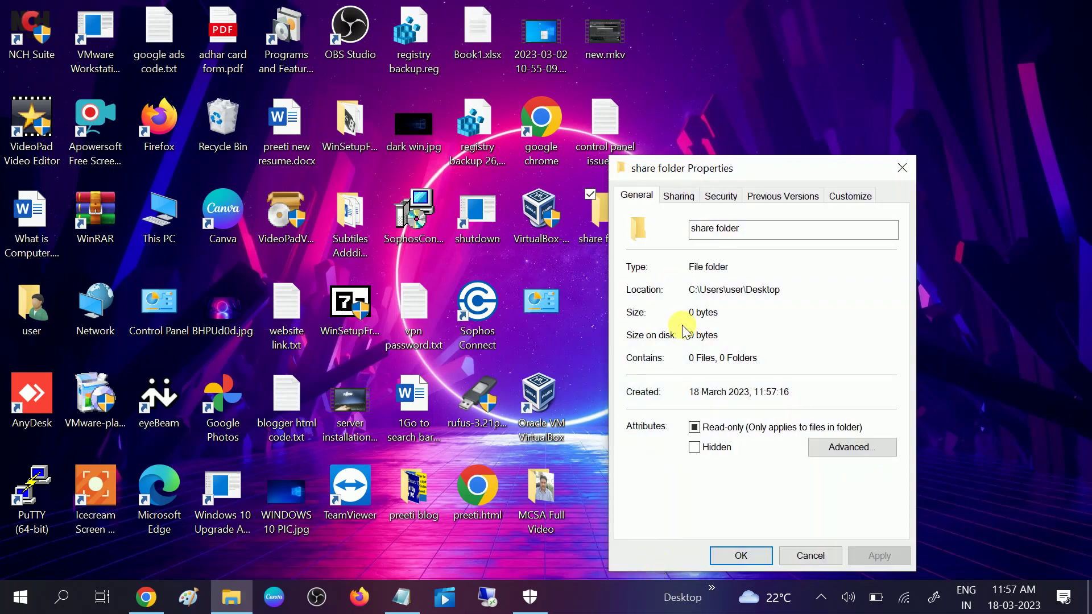
left_click(679, 205)
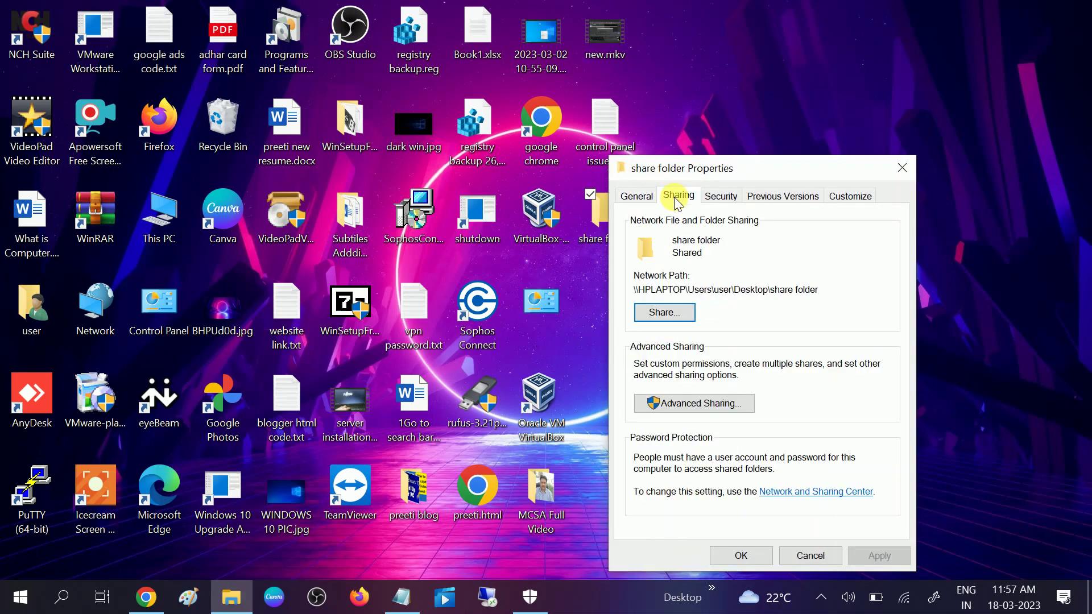
left_click(722, 404)
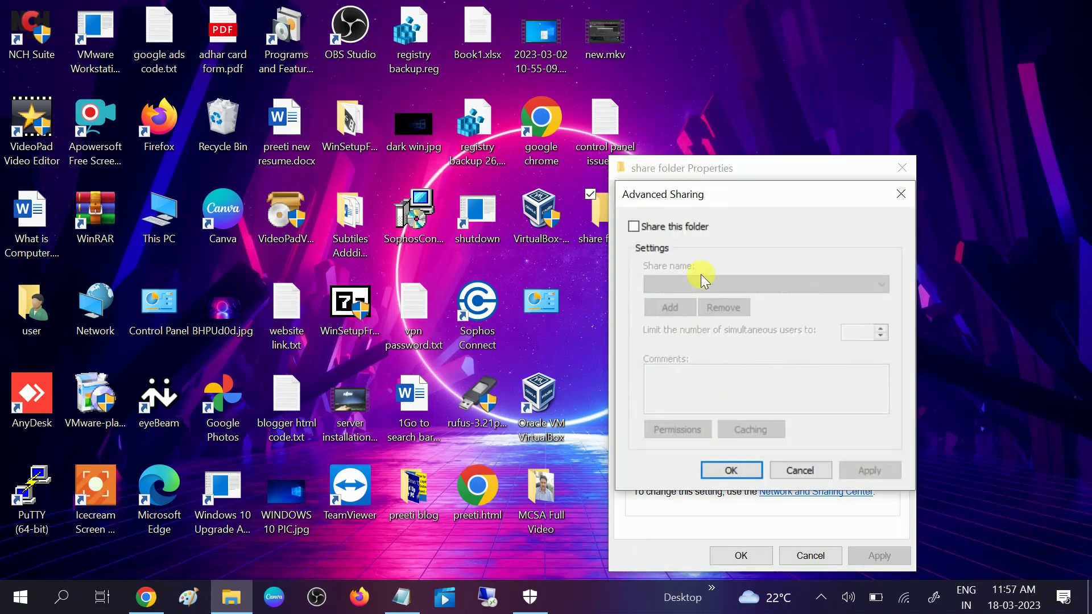
left_click(666, 224)
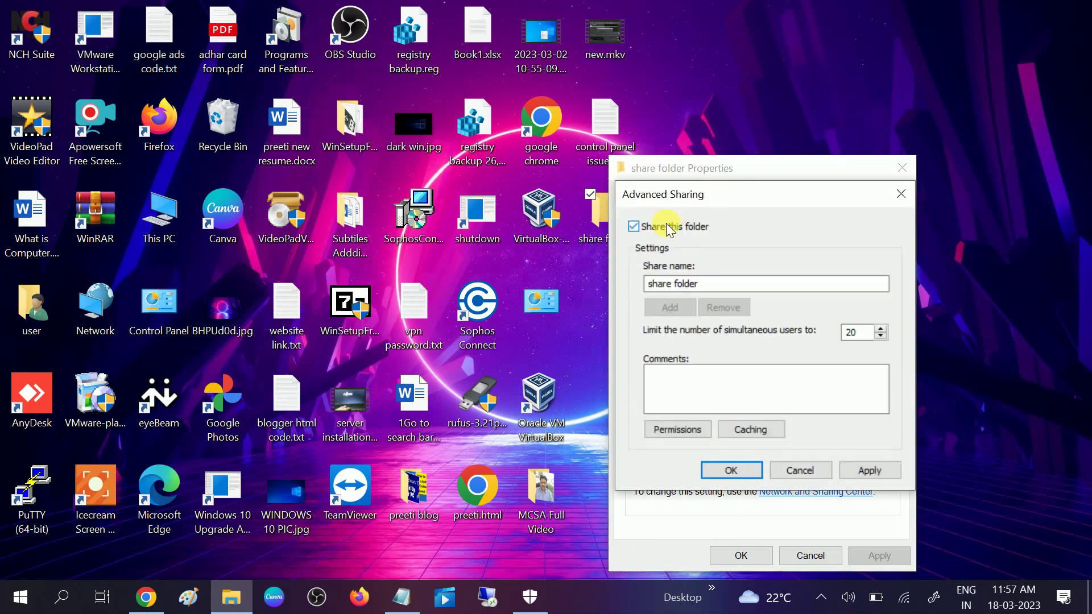
Step: Grant Everyone Full Control share permissions and apply both dialogs
left_click(670, 428)
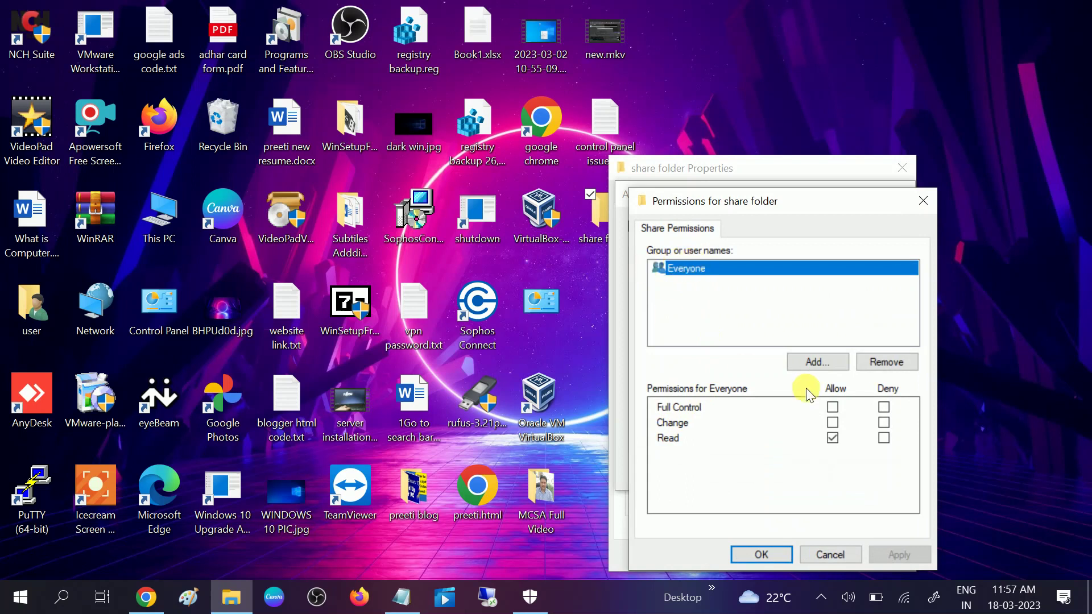
left_click(834, 408)
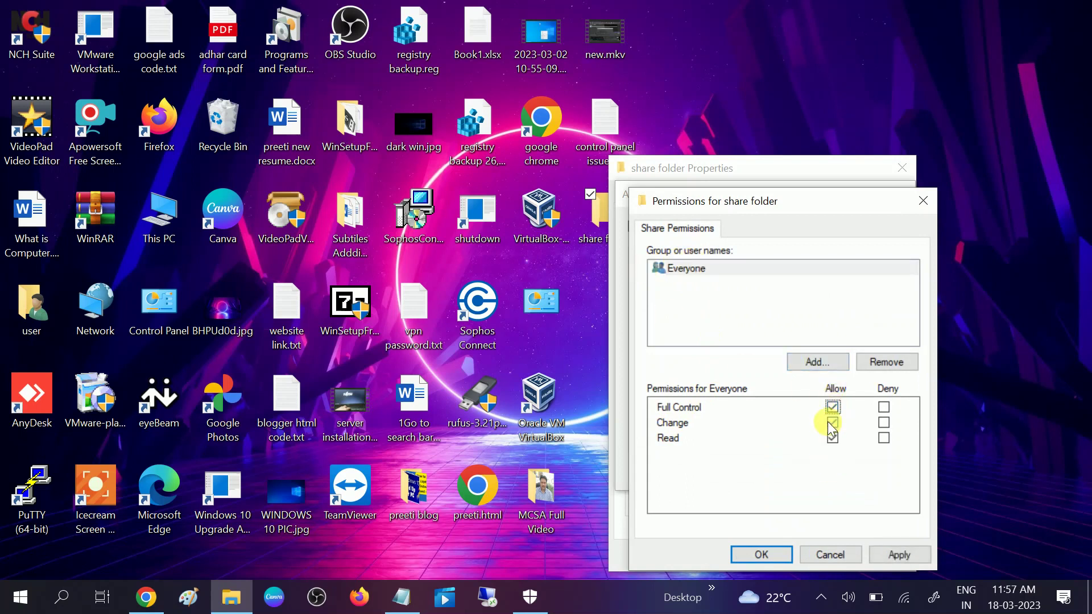
left_click(899, 552)
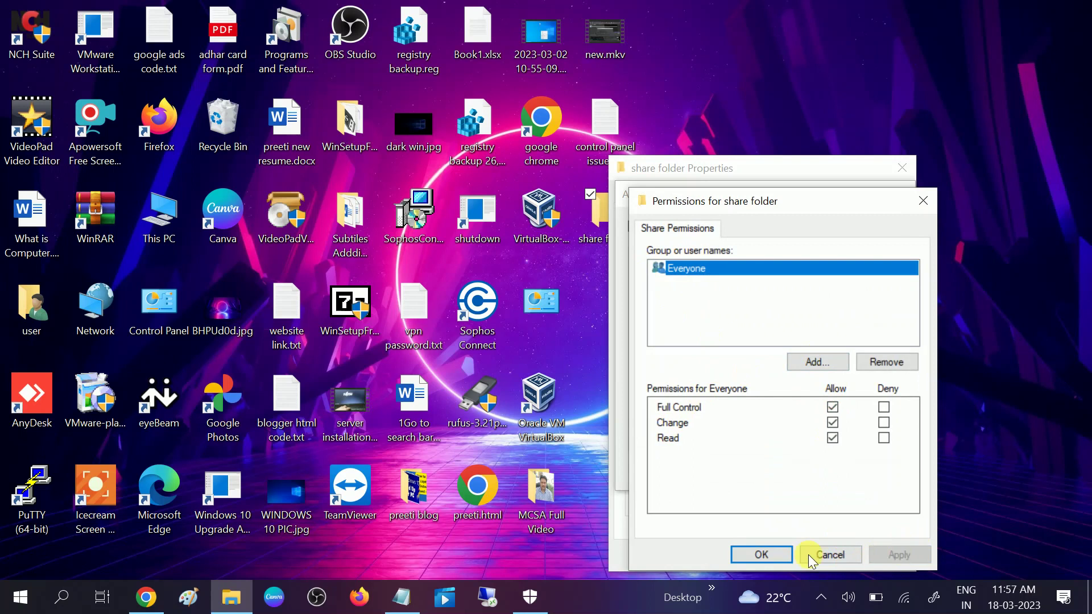
left_click(757, 553)
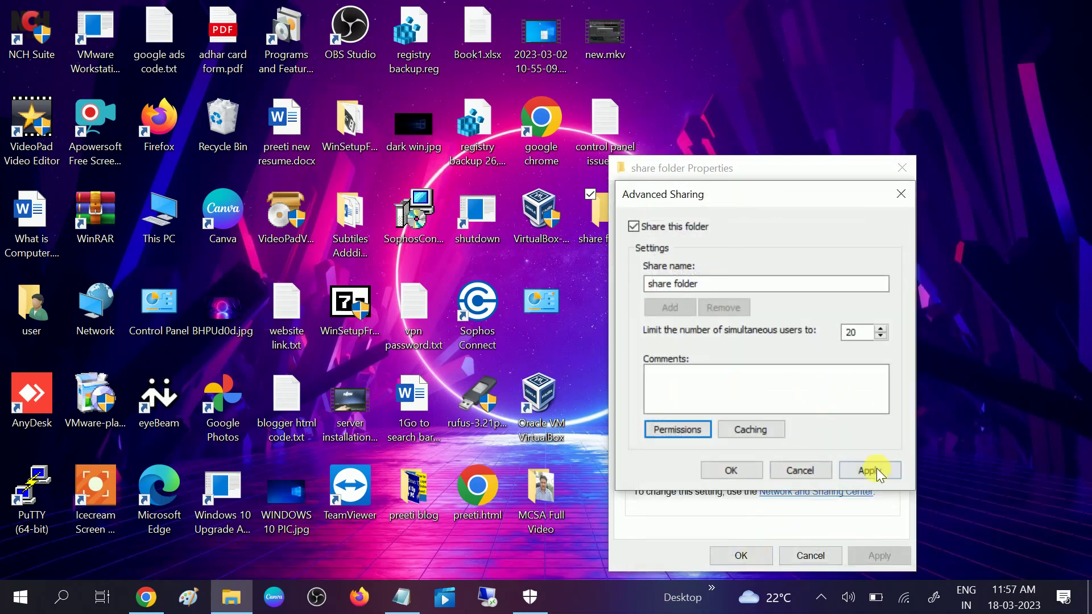
left_click(876, 469)
left_click(739, 469)
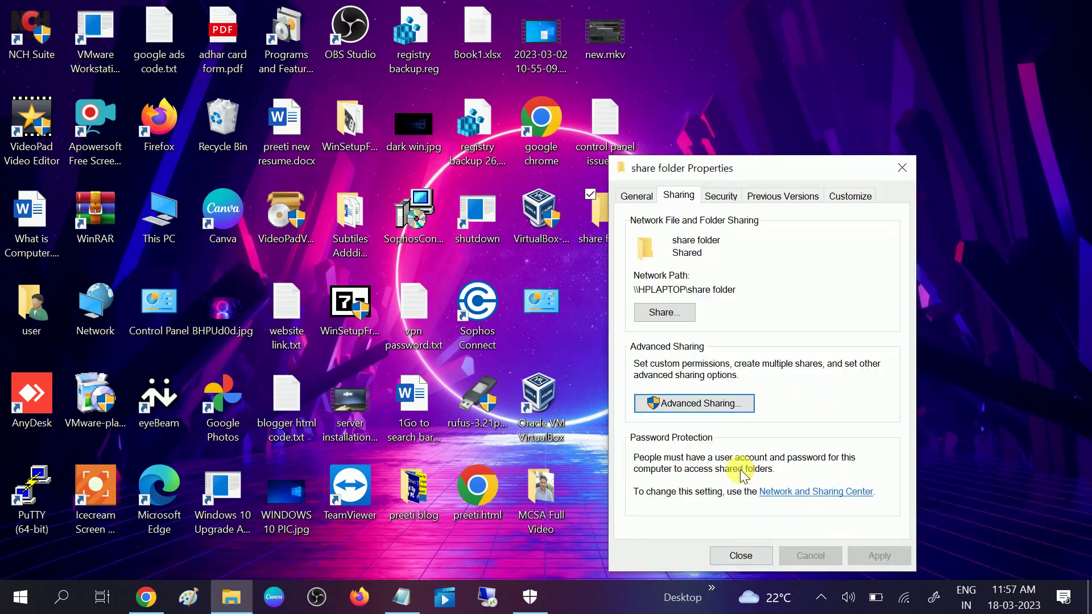
Step: Add Everyone to the folder's network sharing list with Read/Write permission
left_click(674, 319)
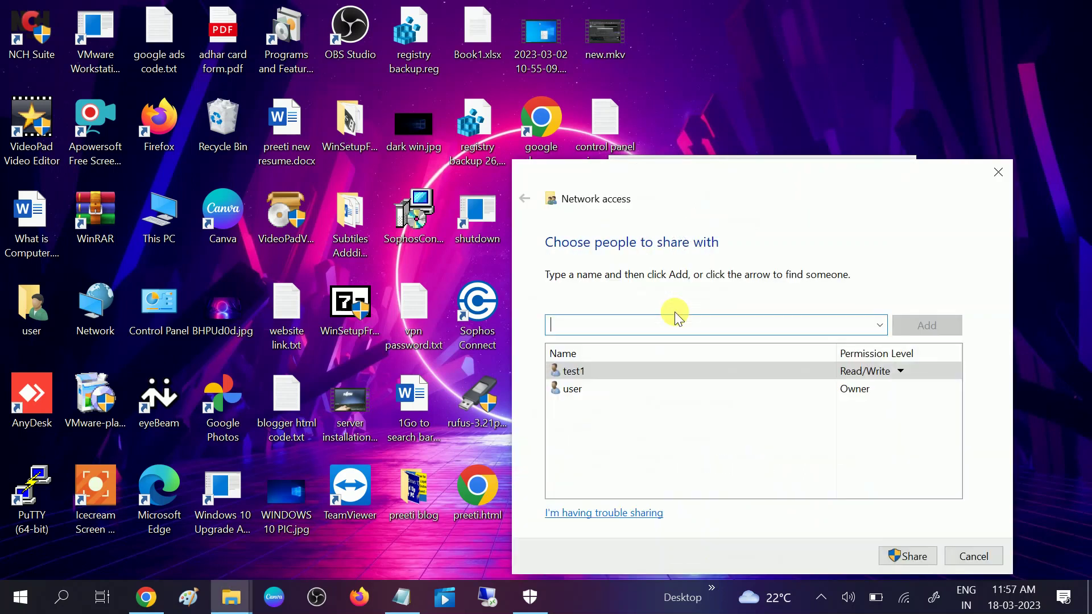
left_click(880, 325)
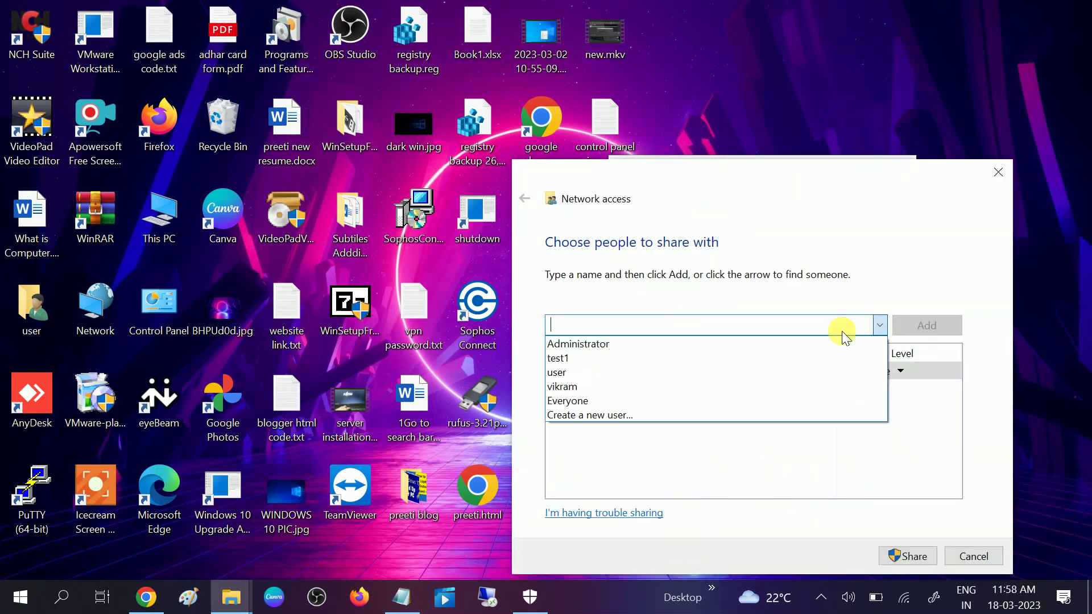
left_click(626, 401)
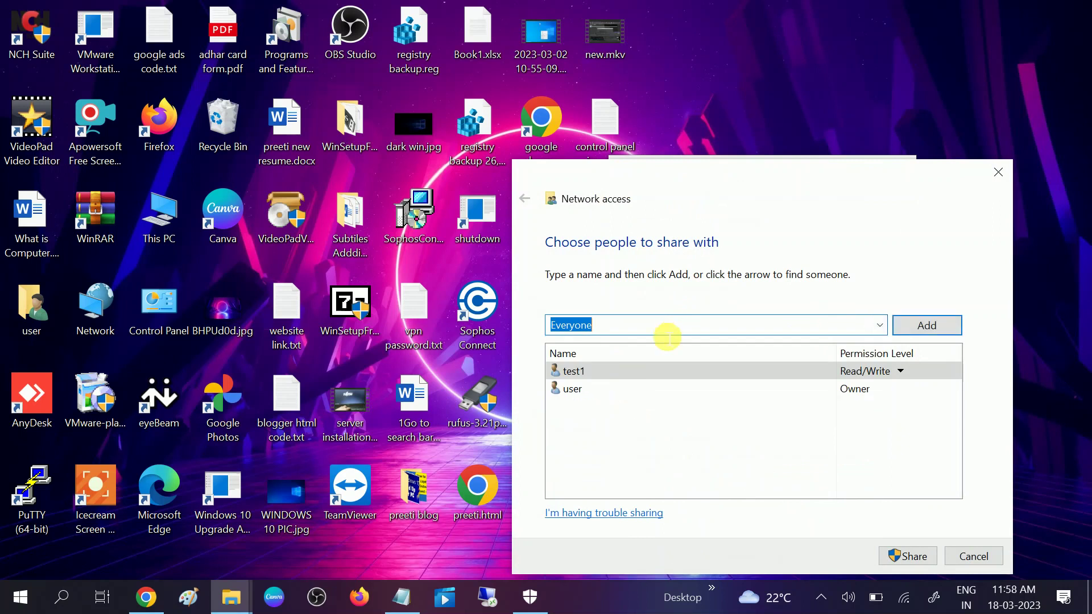
left_click(942, 324)
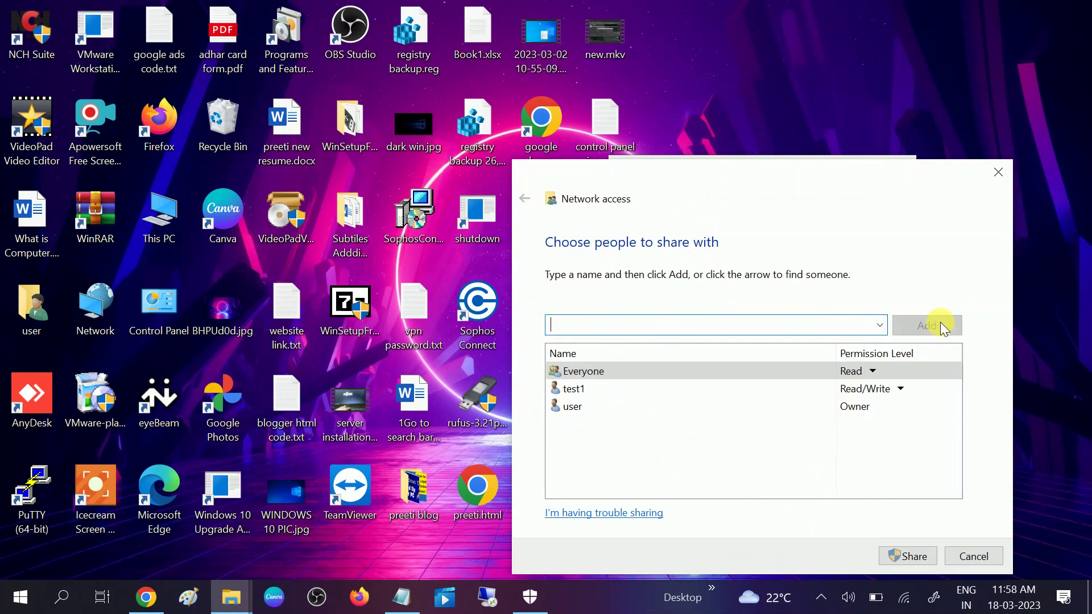
left_click(870, 370)
left_click(934, 391)
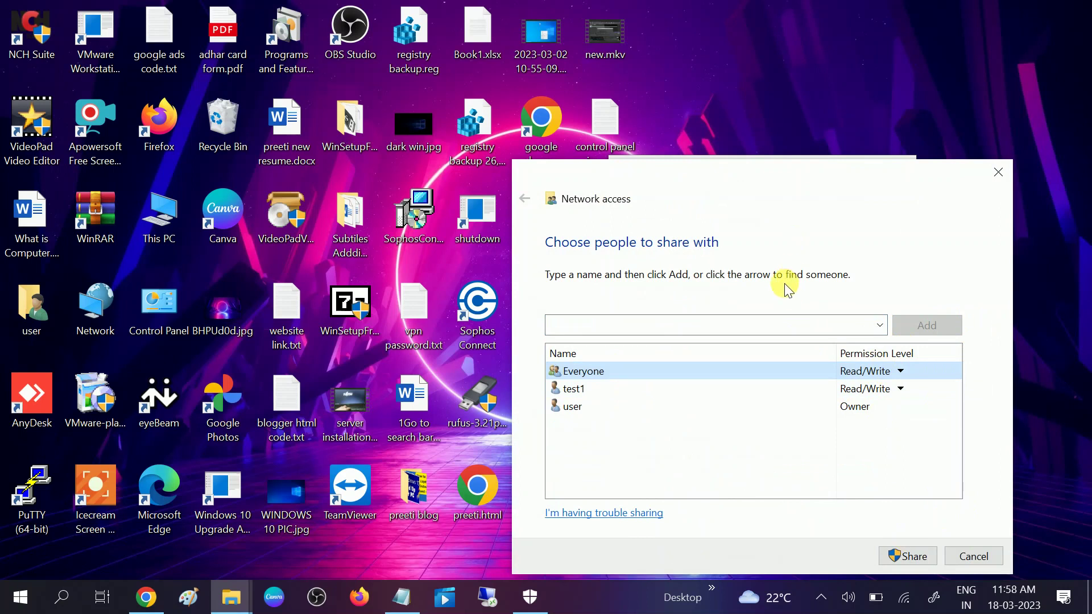
Step: Share the folder, dismiss the confirmation, and close its Properties dialog
left_click(907, 557)
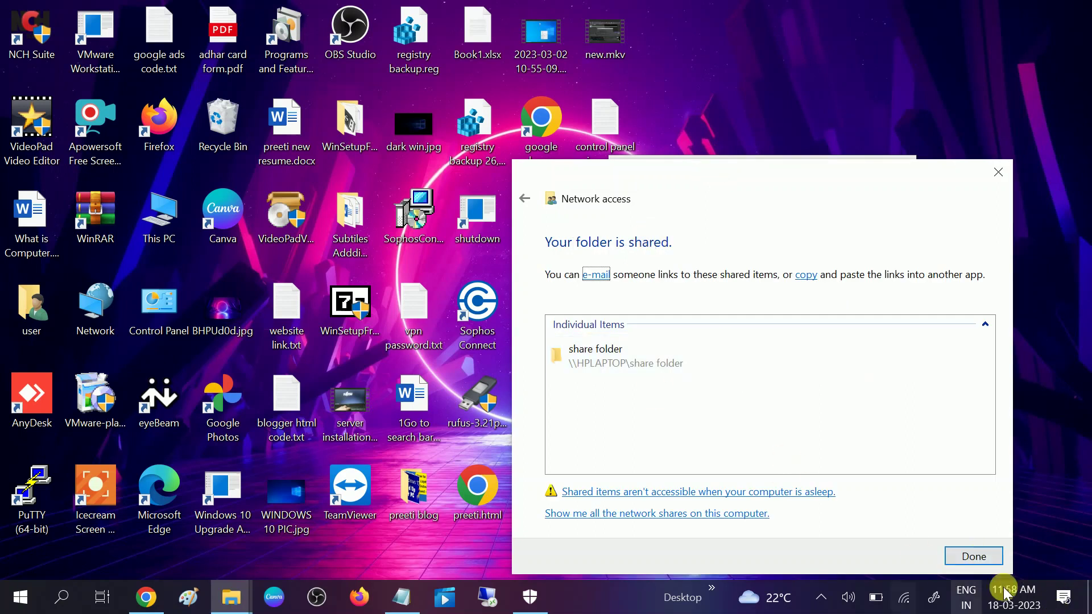
left_click(989, 556)
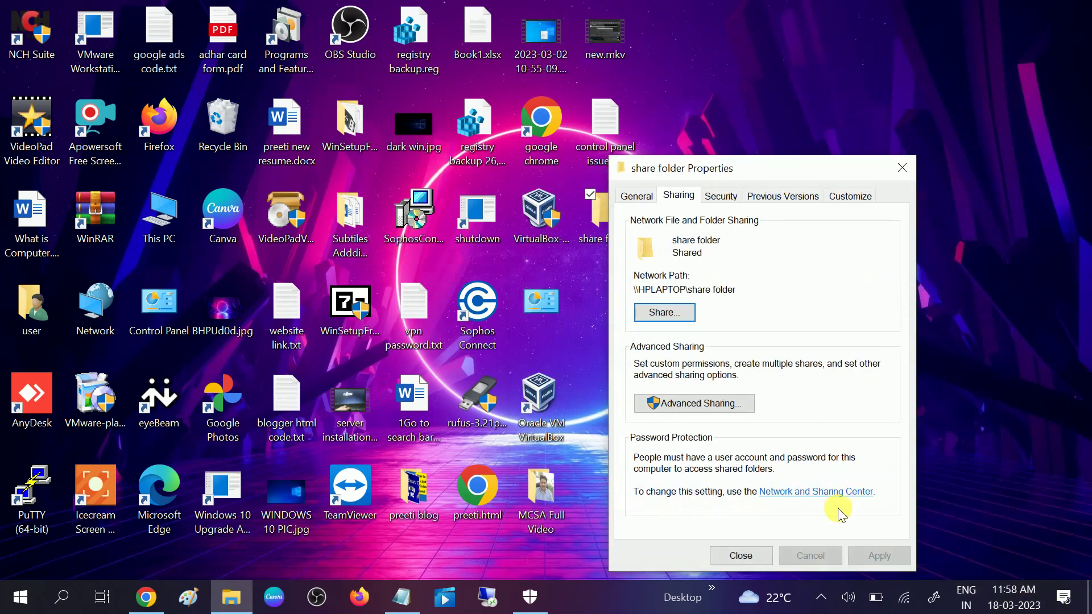
left_click(740, 554)
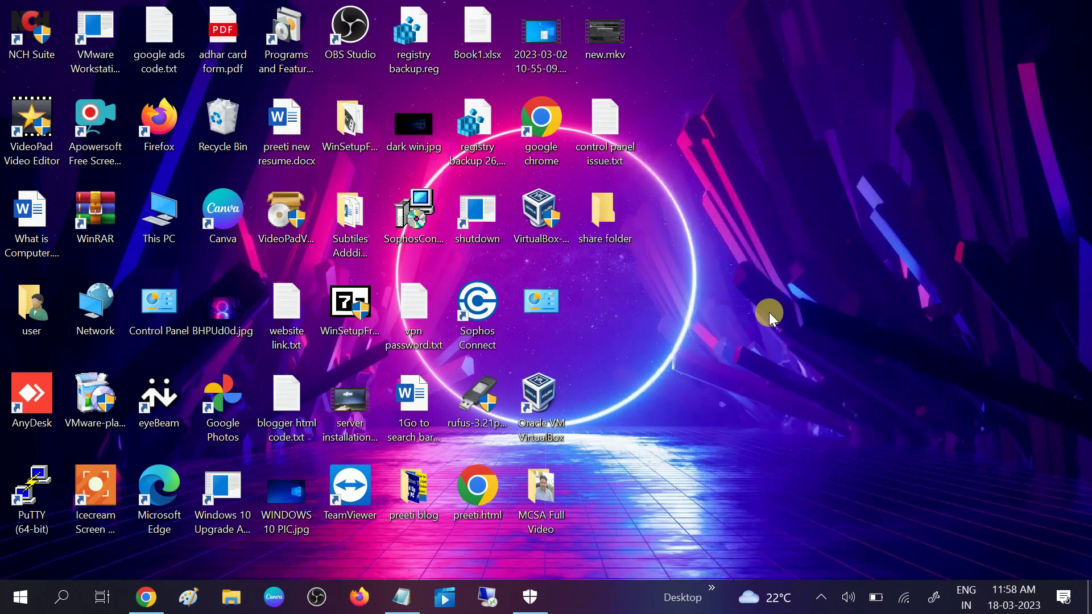
right_click(772, 319)
Step: Refresh the desktop, then browse Network > HPLAPTOP > share folder in File Explorer
left_click(804, 360)
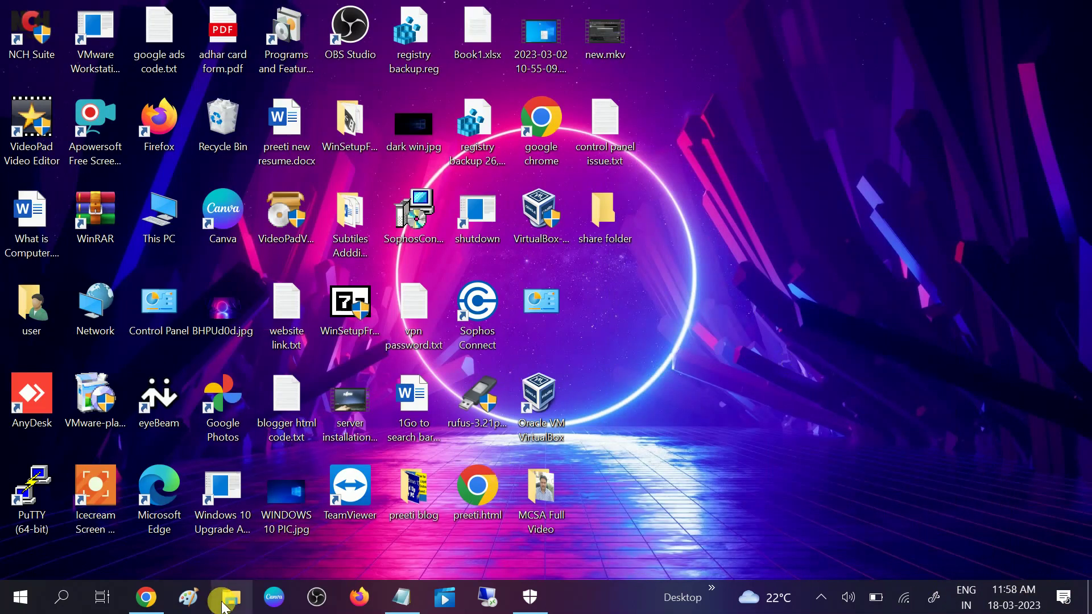
left_click(225, 608)
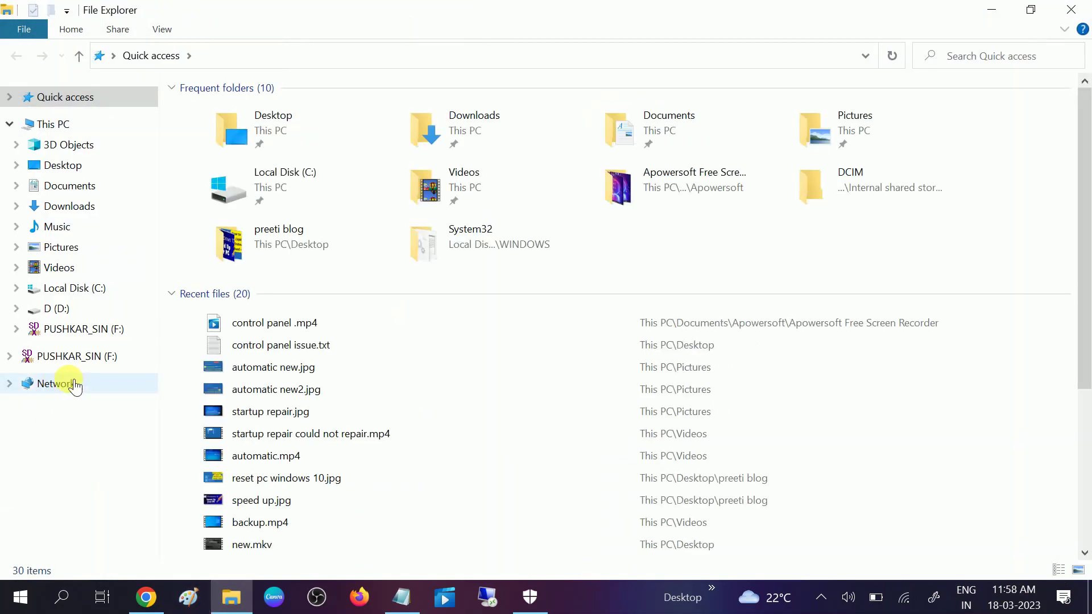
left_click(74, 385)
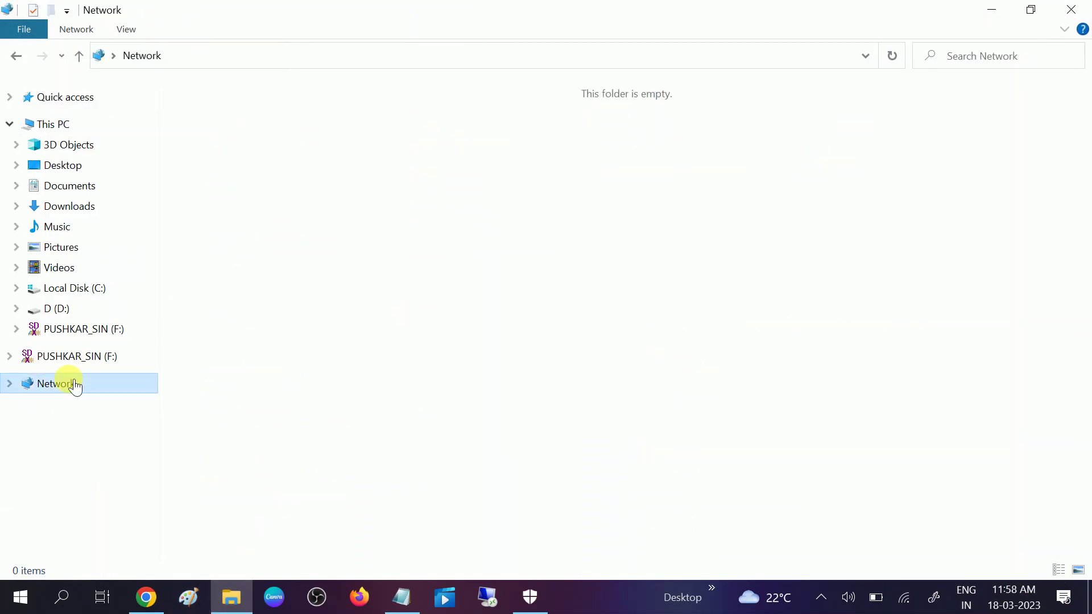
left_click(286, 115)
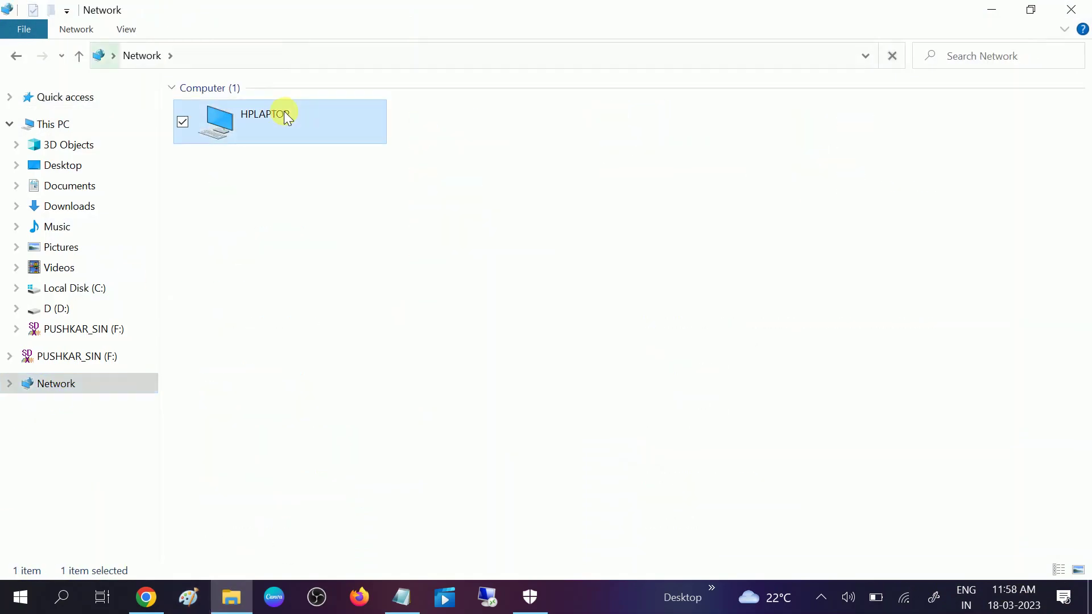
double_click(285, 113)
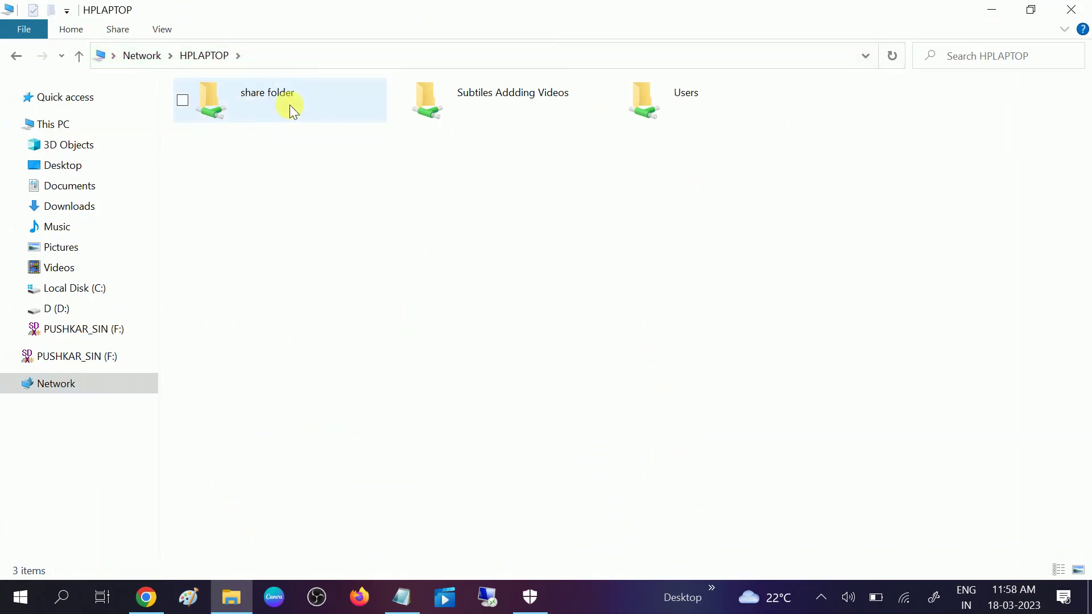
double_click(262, 98)
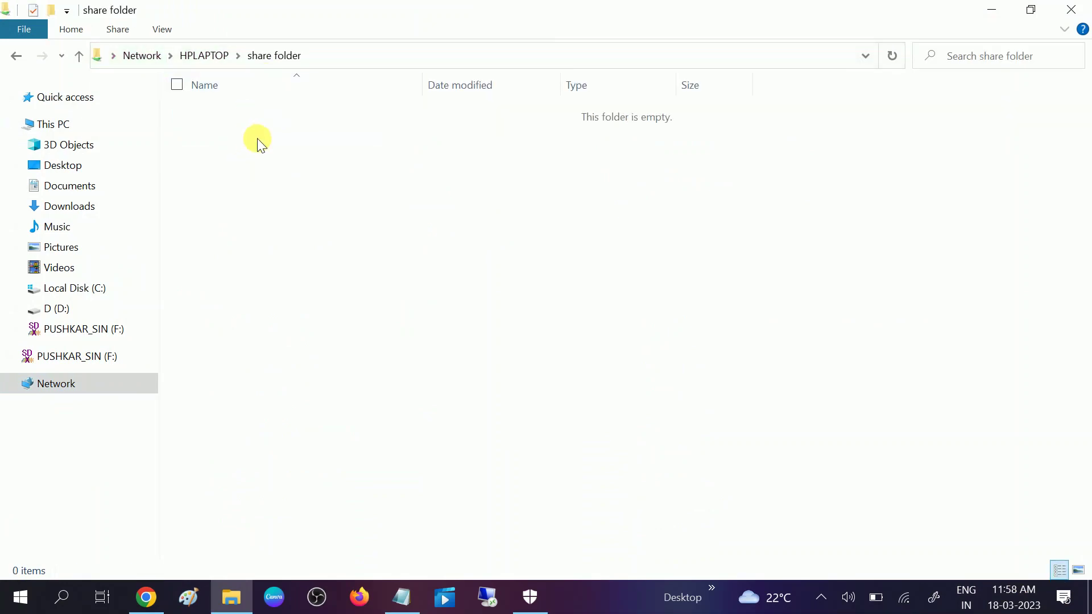
Step: Minimize, restore, and then close the share folder window
left_click(991, 9)
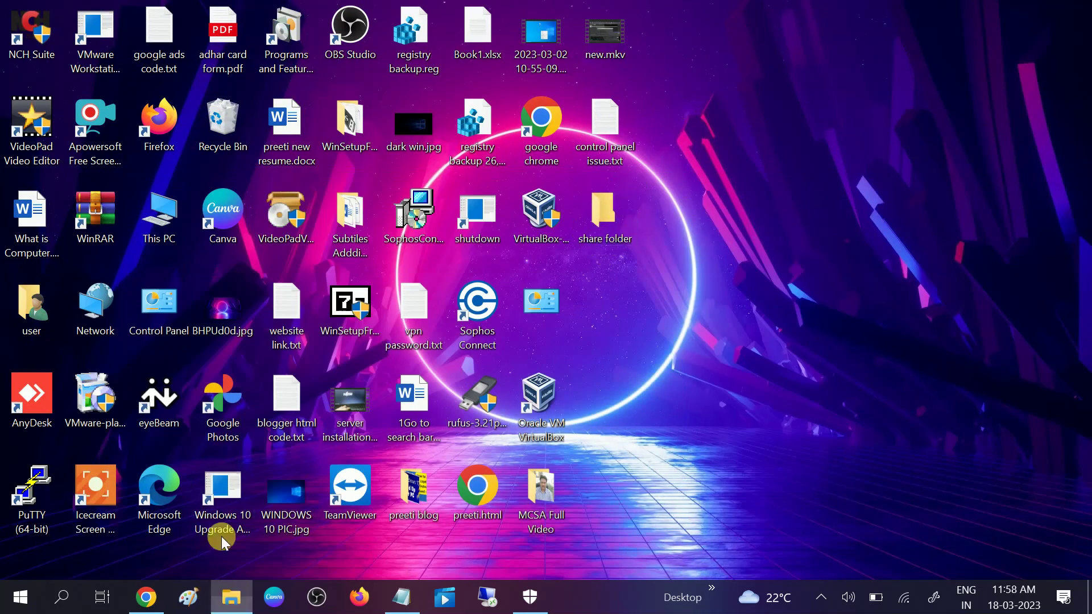
left_click(232, 598)
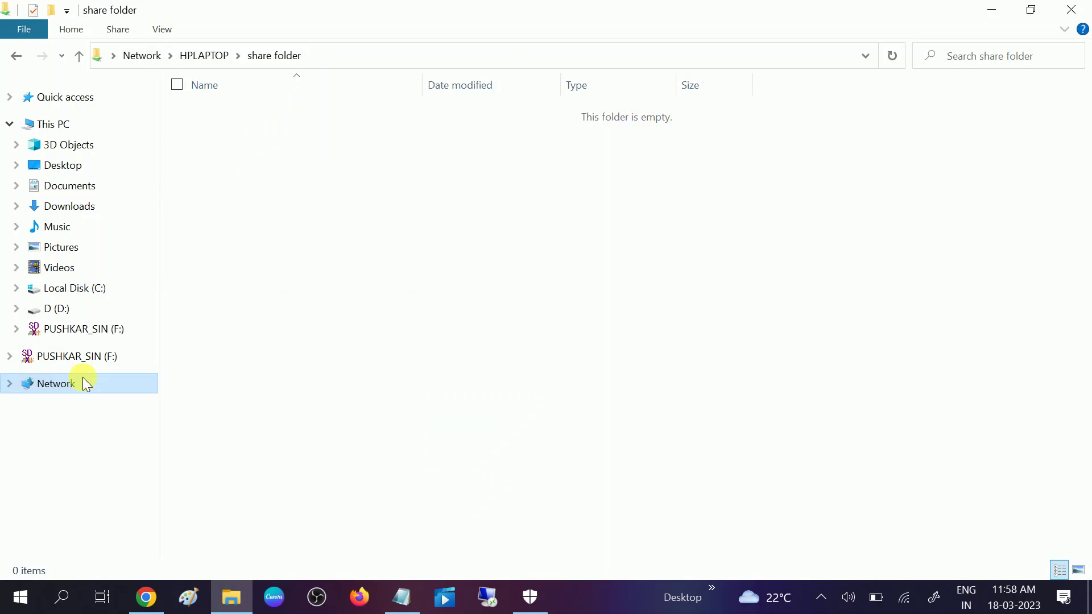
left_click(1072, 9)
Step: Refresh the desktop from its right-click menu
right_click(868, 86)
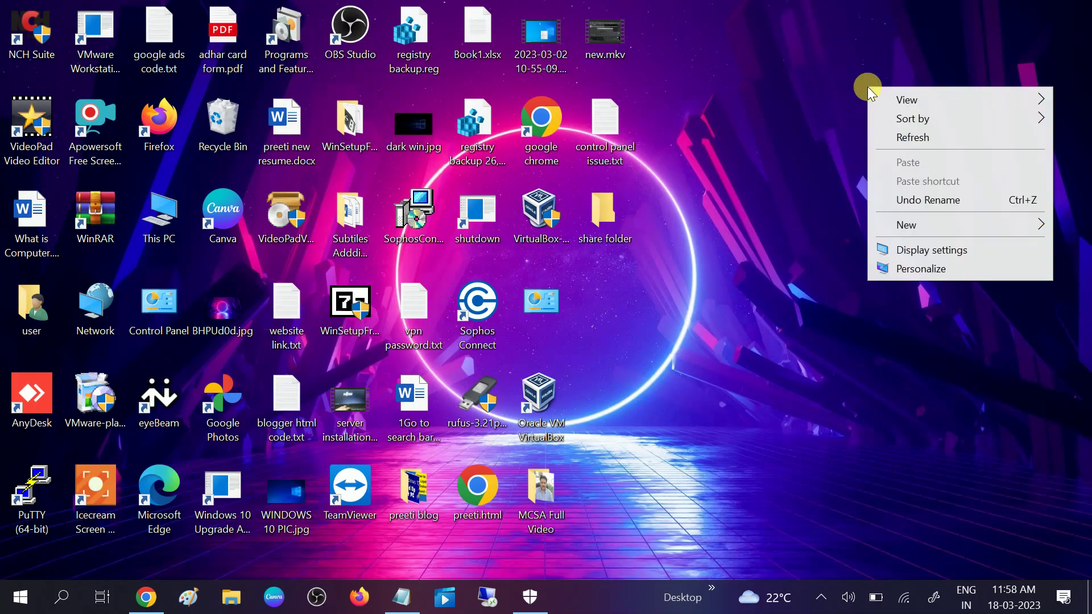
left_click(904, 136)
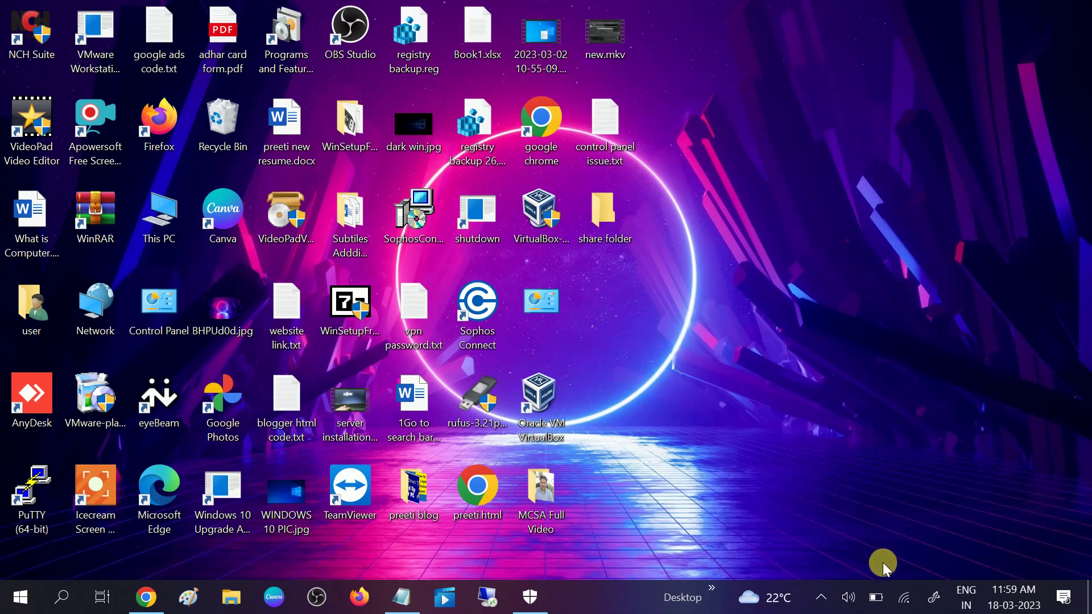
Step: Open Network & Internet settings from the system tray's network icon
left_click(907, 600)
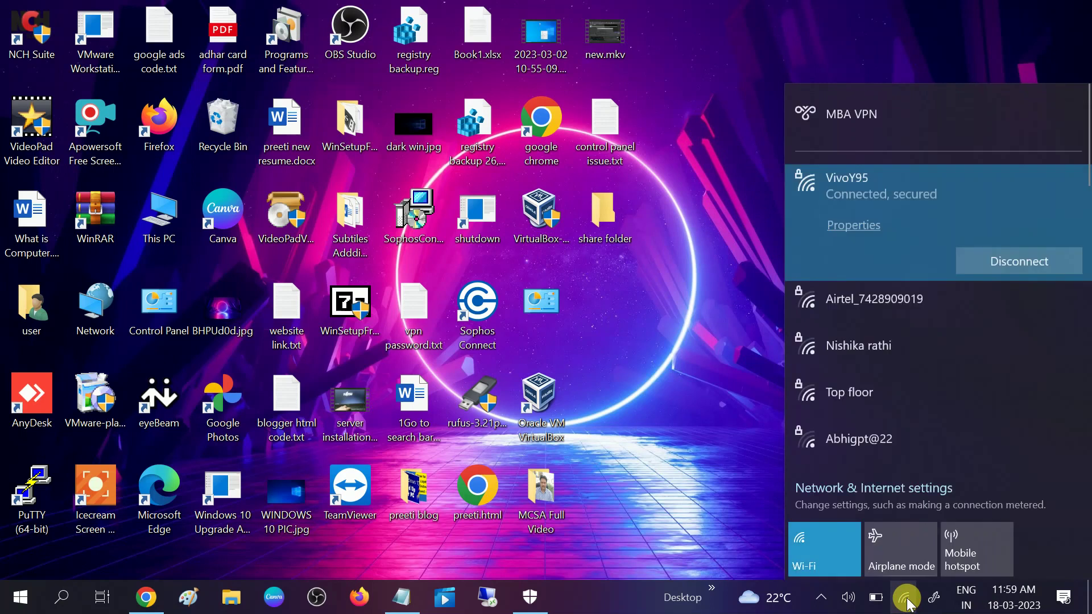
left_click(908, 499)
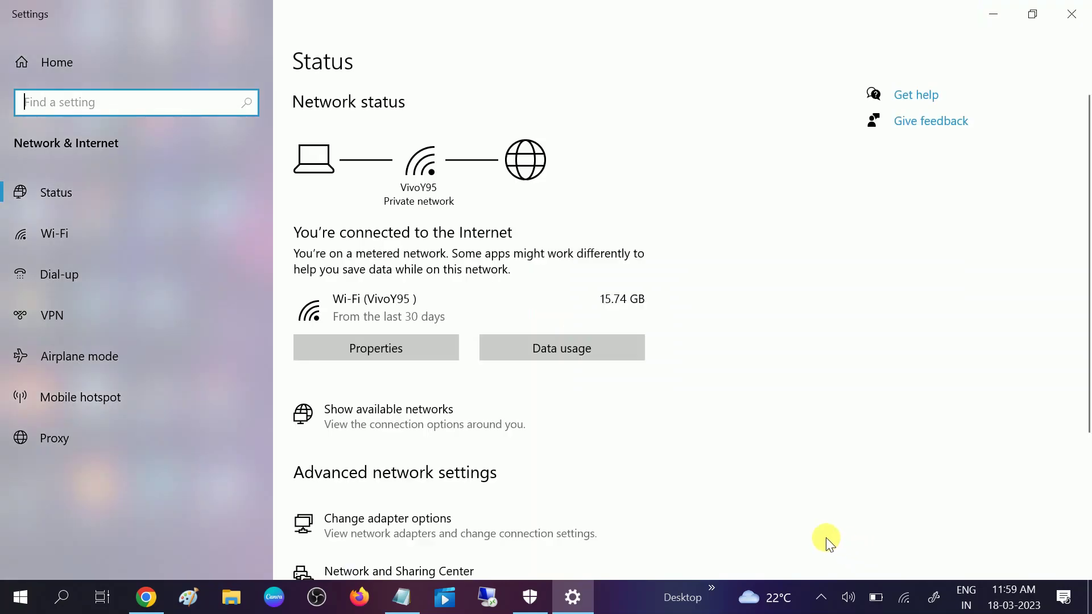
scroll(826, 538, "down", 3)
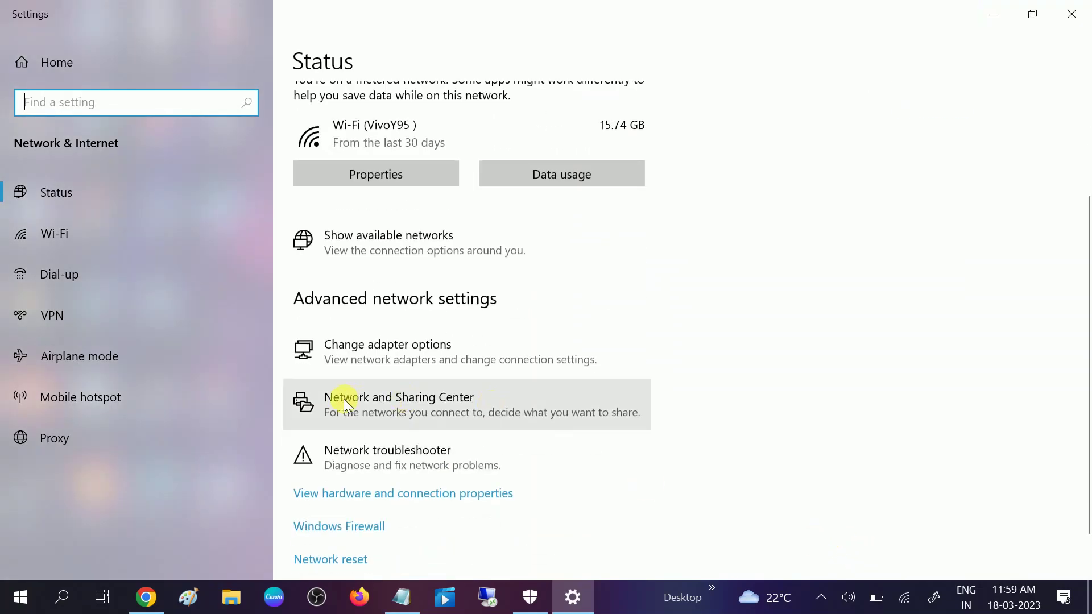
Step: Open the Network and Sharing Center's advanced sharing settings and collapse All Networks
left_click(411, 416)
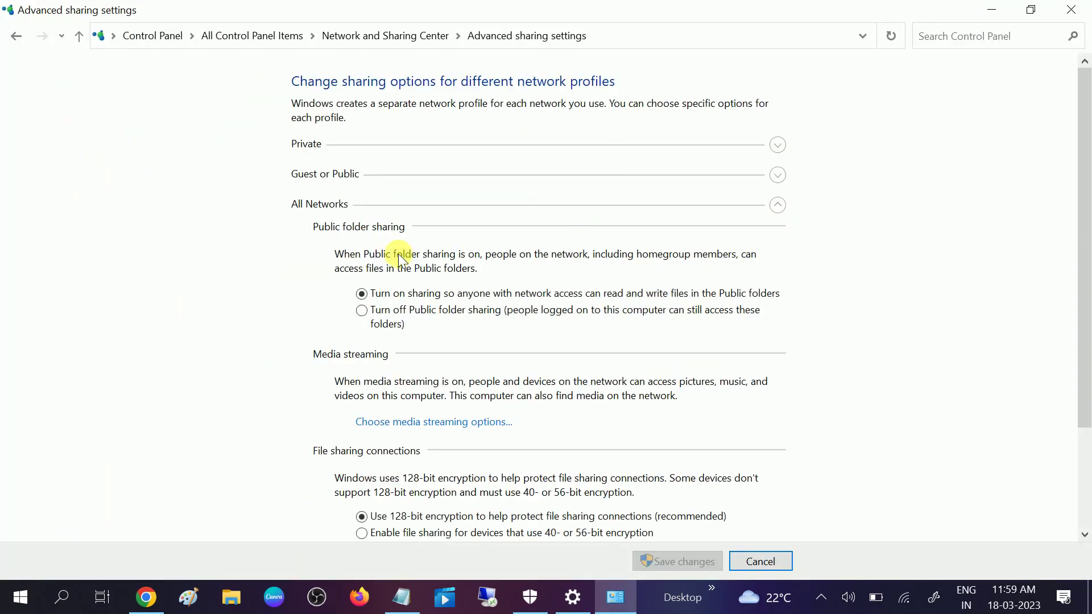
left_click(779, 205)
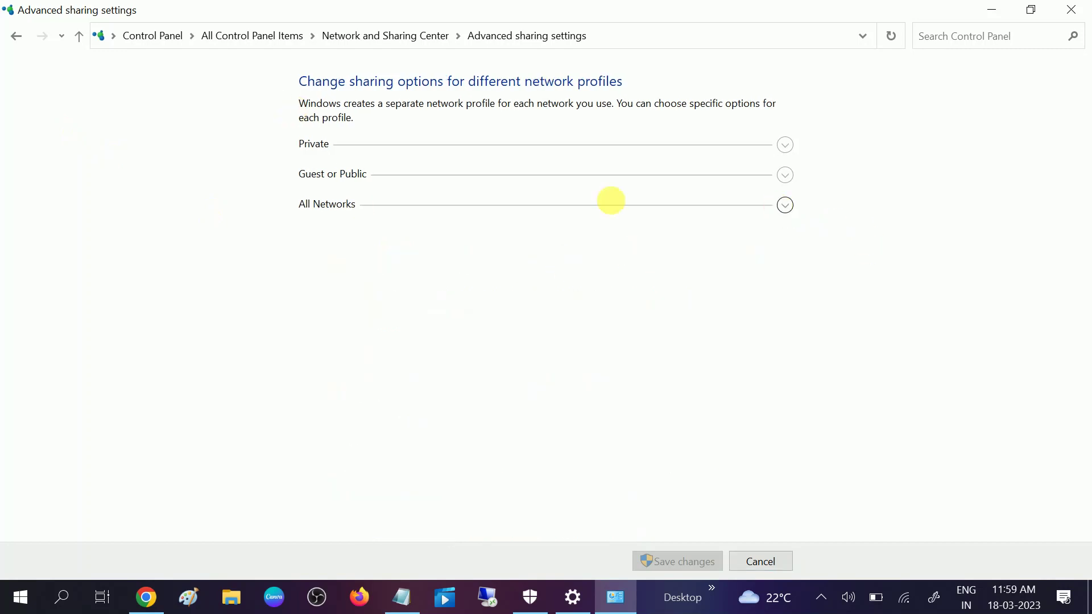
Step: Expand the Private profile, leave network discovery turned on, and collapse it
left_click(796, 153)
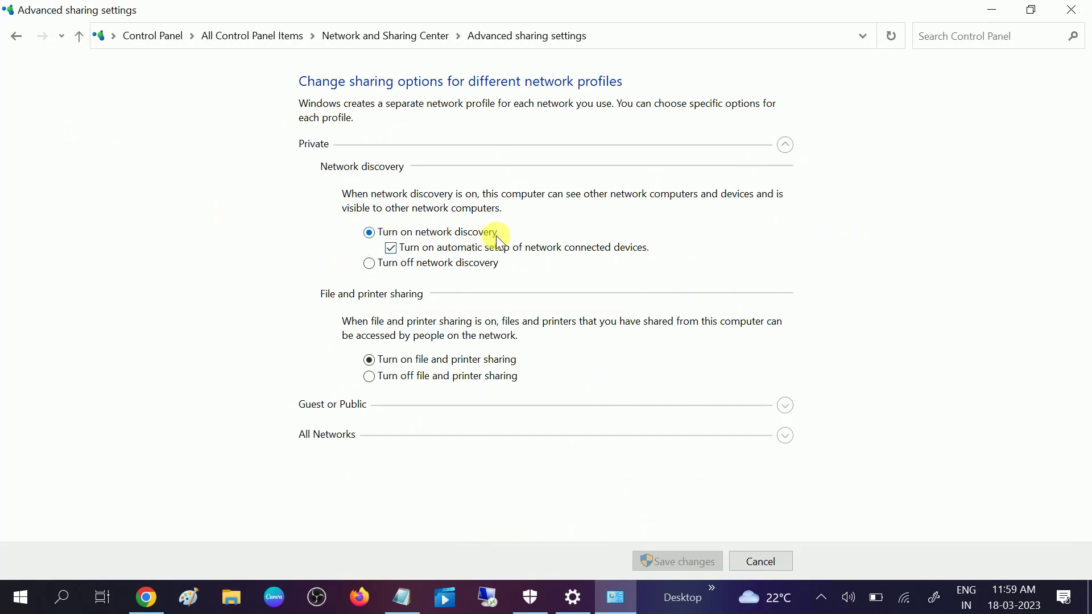
left_click(384, 271)
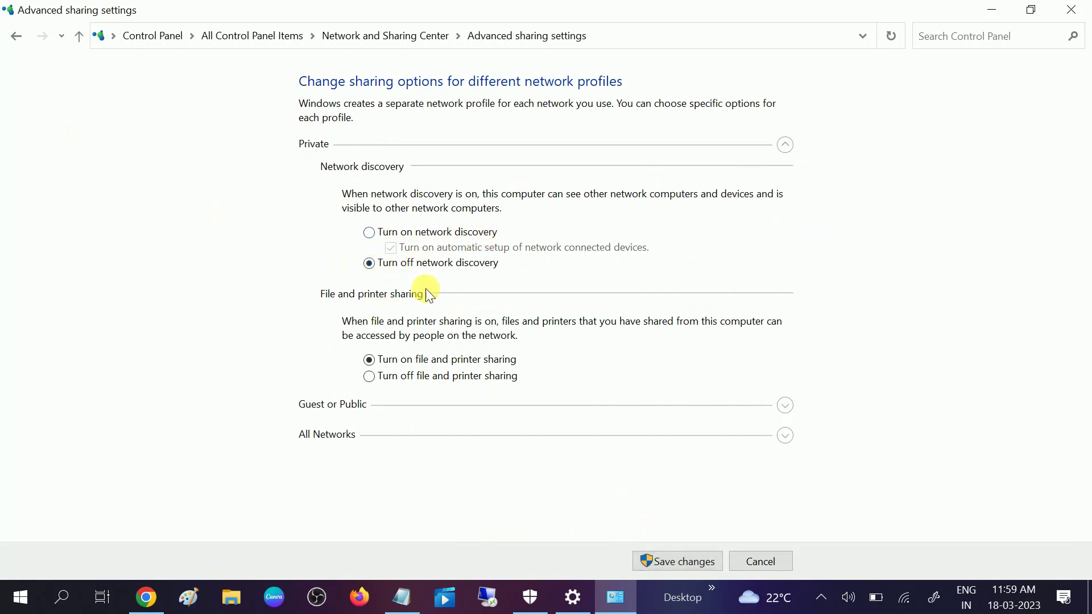
left_click(374, 233)
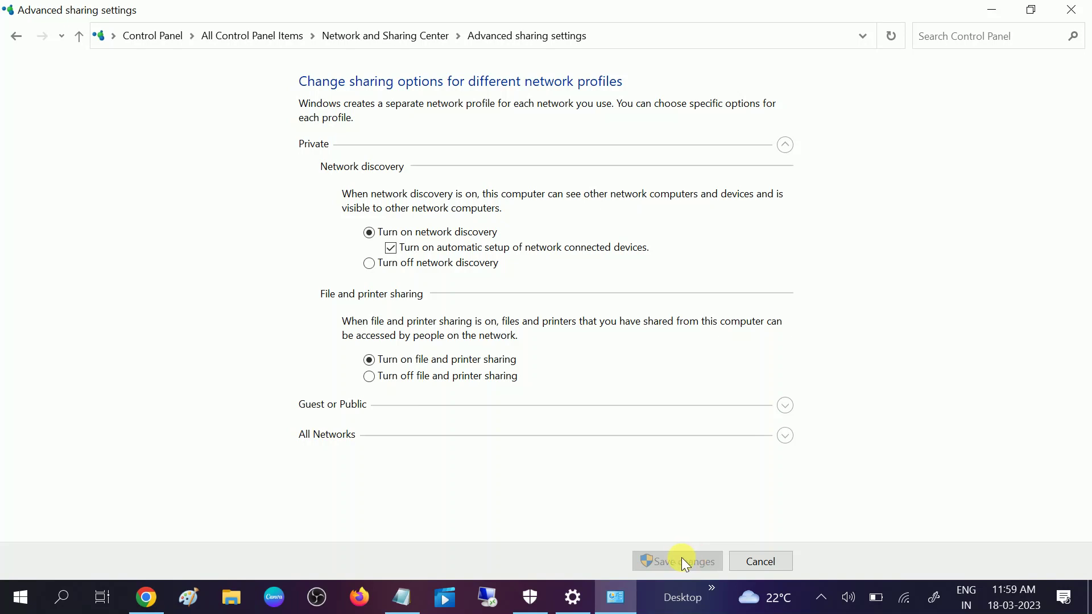
left_click(786, 147)
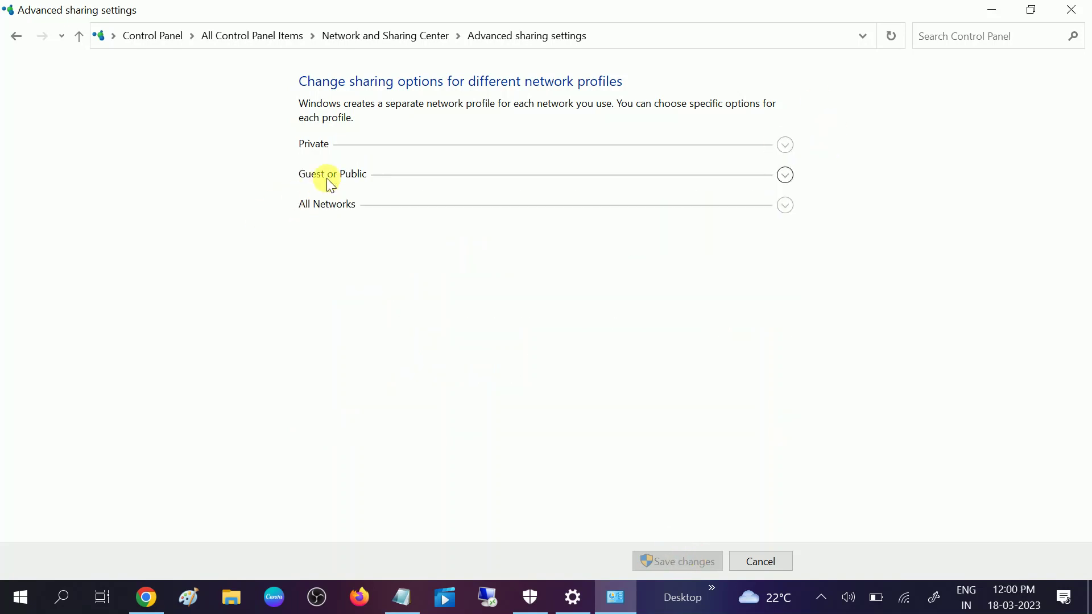
left_click(785, 176)
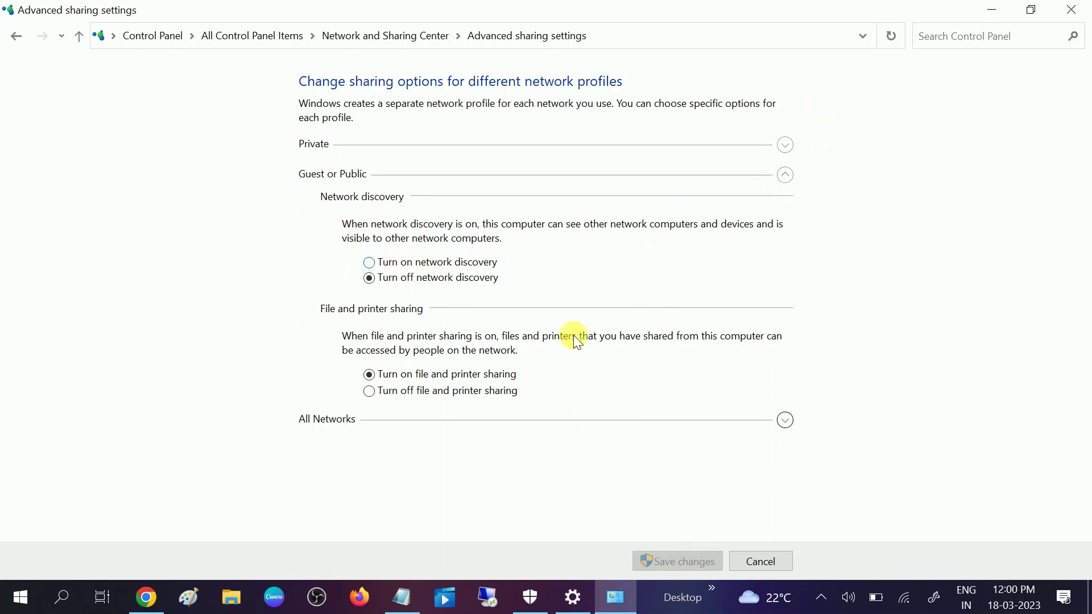
left_click(785, 177)
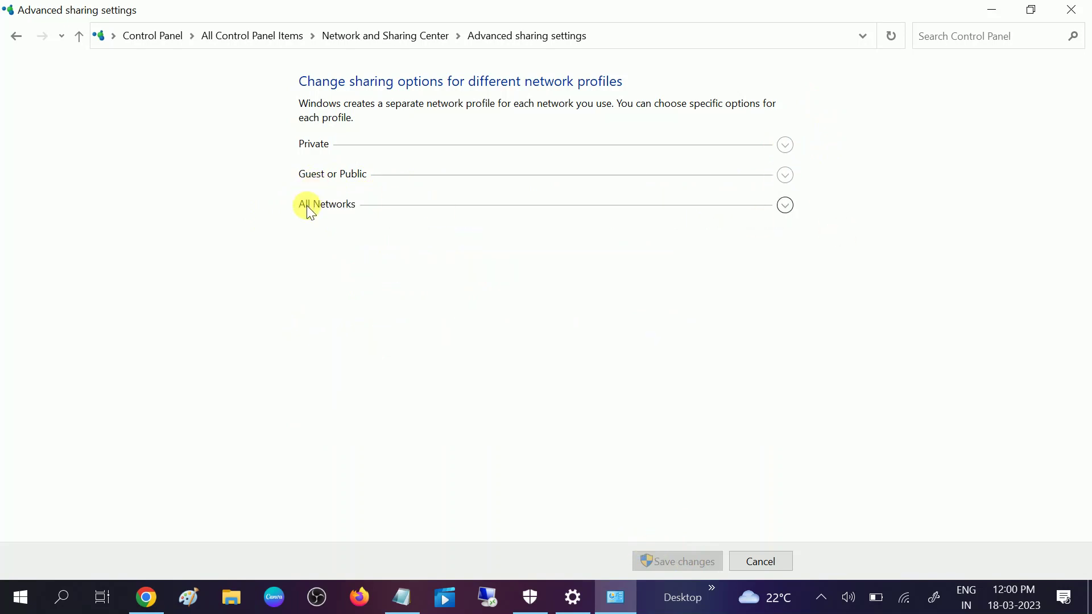
Step: Turn off password protected sharing under All Networks, save, and close the window
left_click(784, 207)
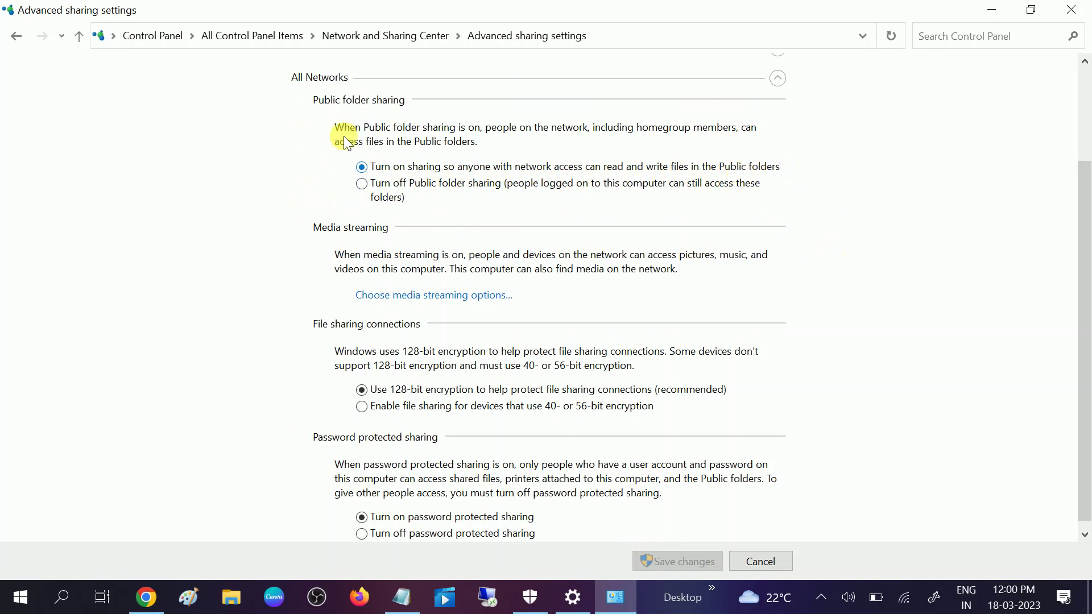
scroll(376, 398, "down", 1)
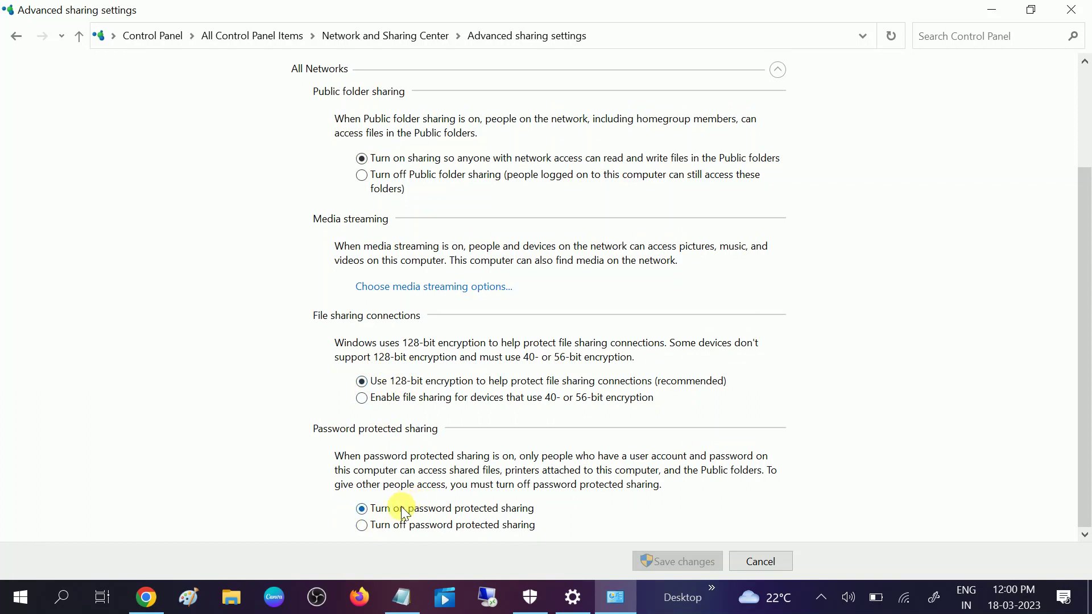
left_click(364, 524)
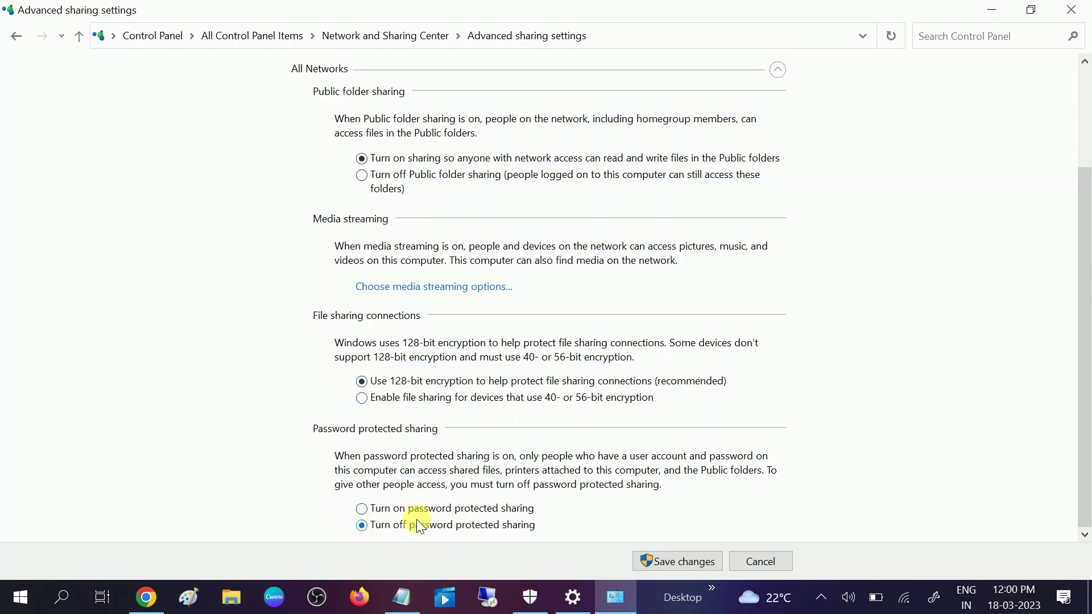
left_click(675, 559)
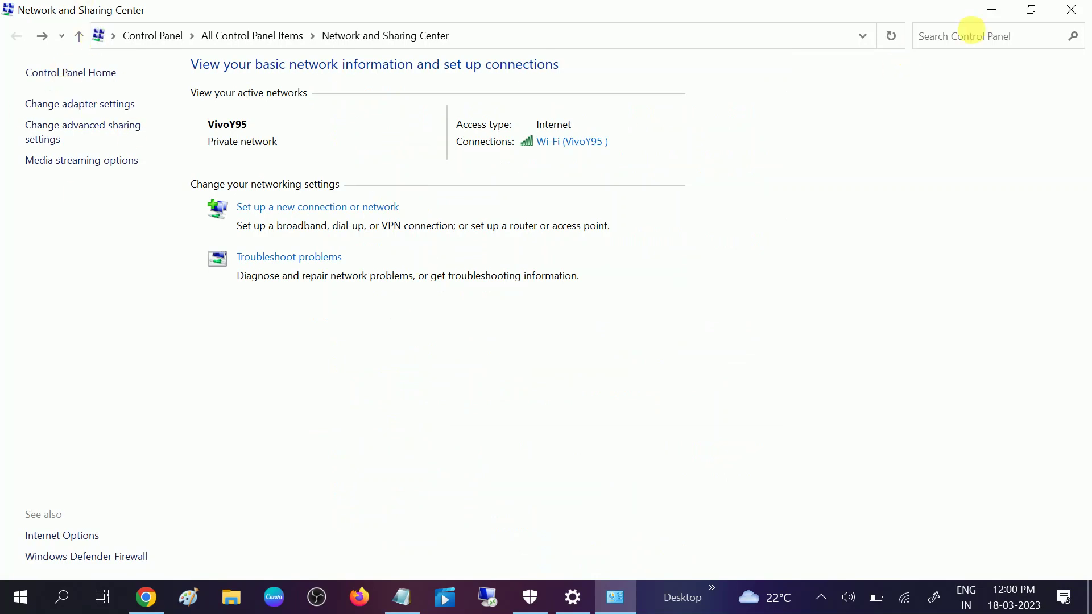
left_click(1069, 9)
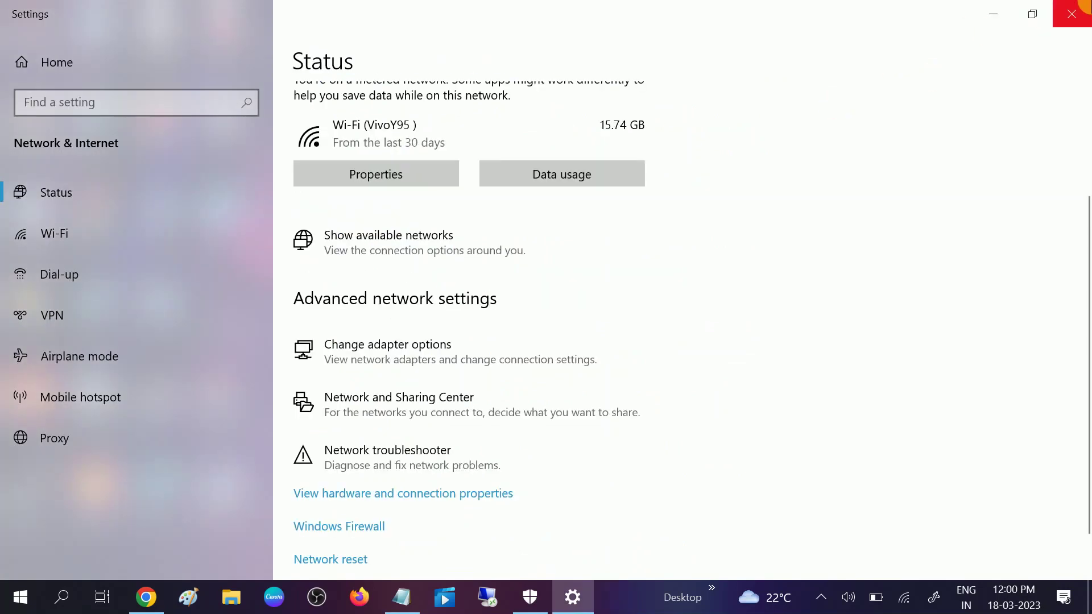
Step: Close Settings and open Control Panel via a Windows search for 'cont'
left_click(1072, 13)
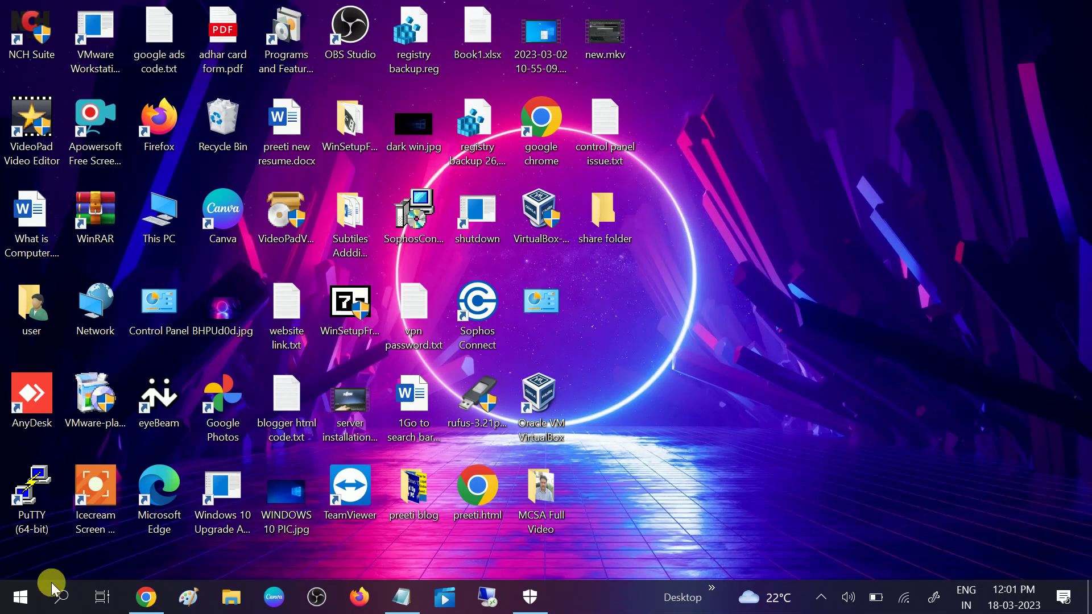
left_click(65, 598)
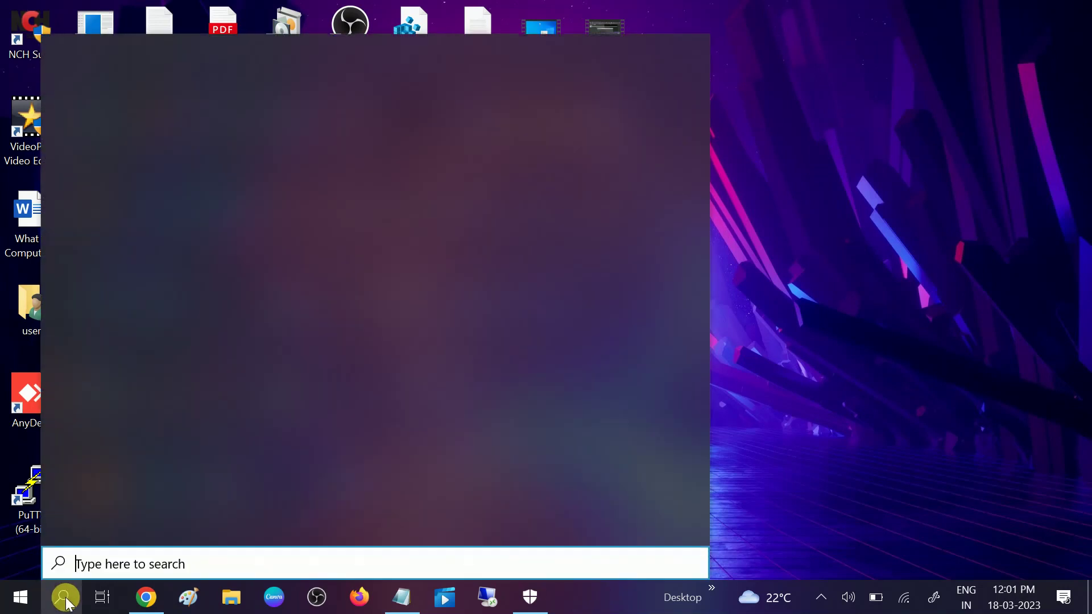
type("cont")
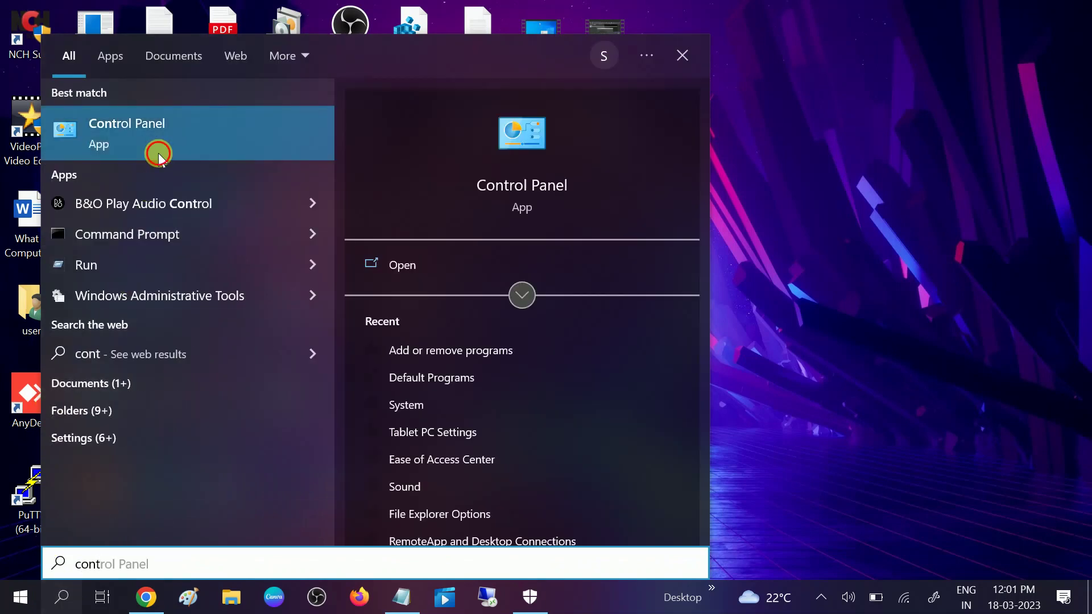
left_click(158, 151)
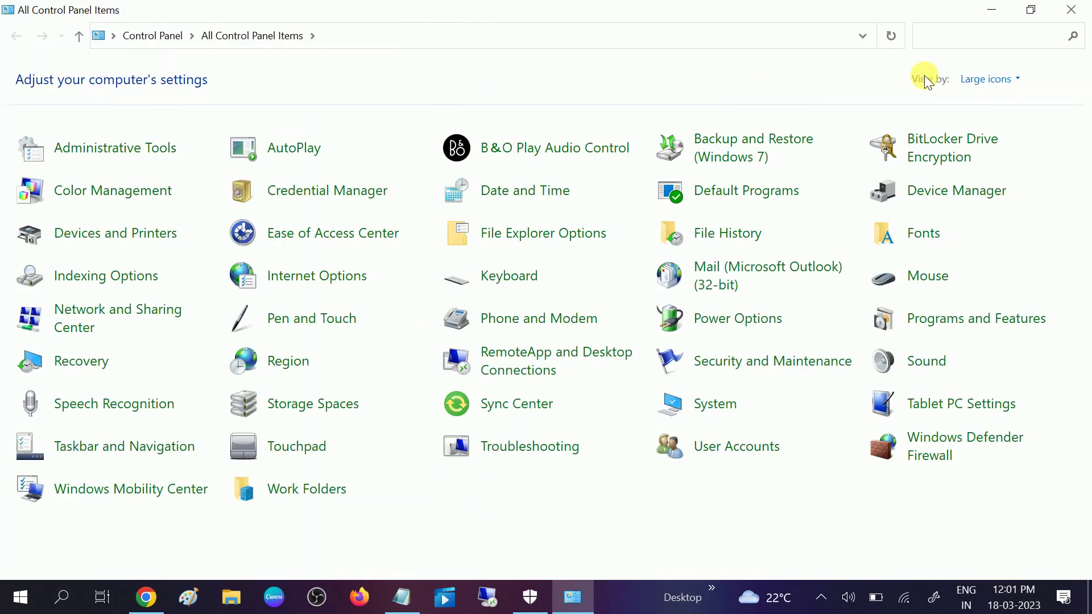
Step: Keep Control Panel in Large icons view and open Programs and Features
left_click(981, 80)
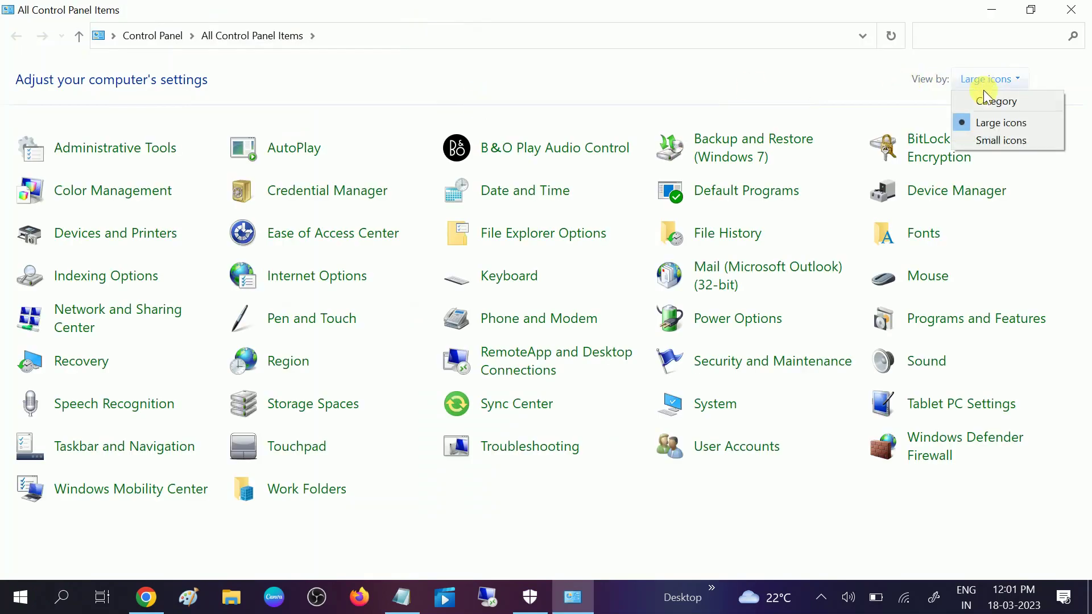
left_click(1022, 126)
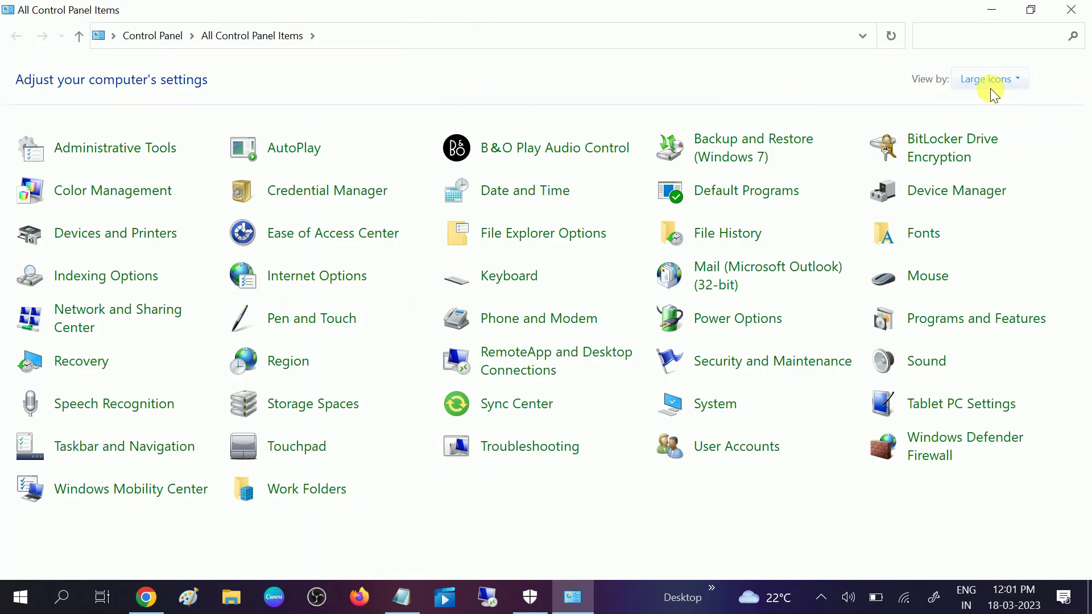
left_click(970, 320)
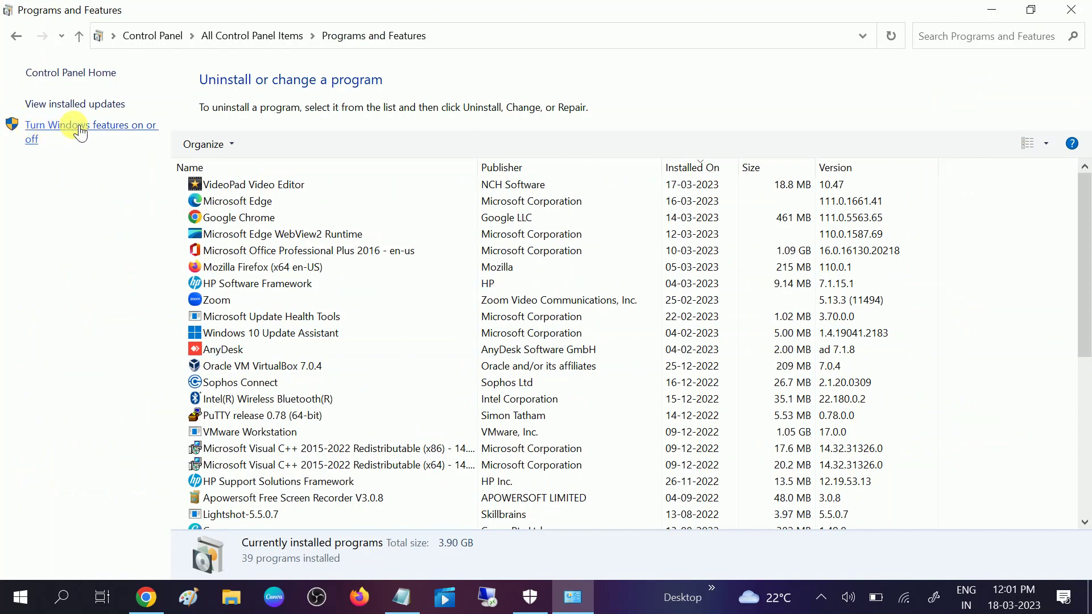
Step: Turn on SMB 1.0/CIFS File Sharing Support, including its sub-features, in Windows Features and apply it
left_click(111, 135)
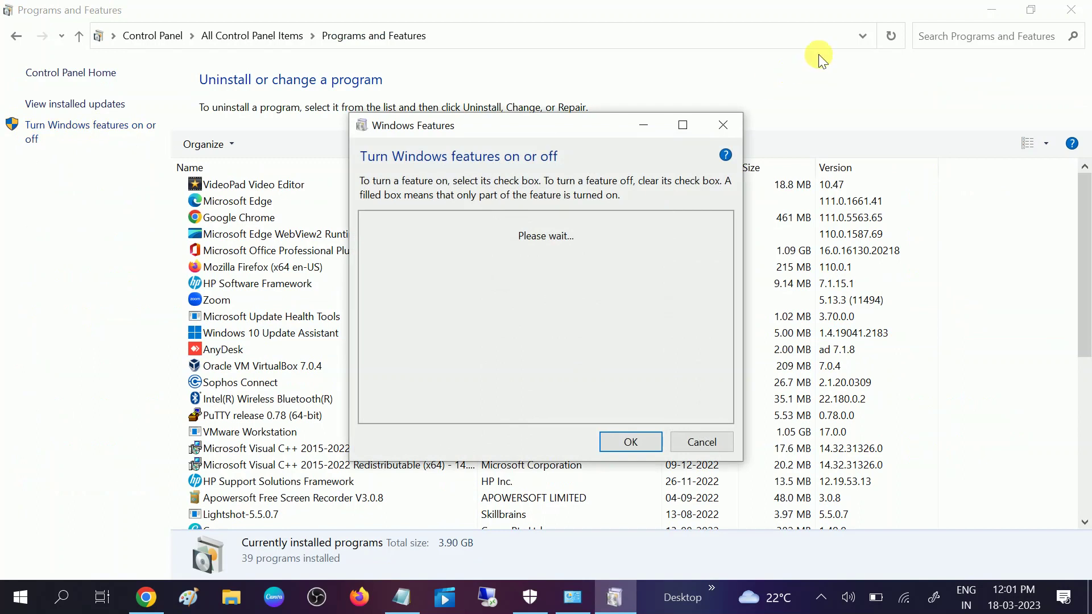
left_click(984, 13)
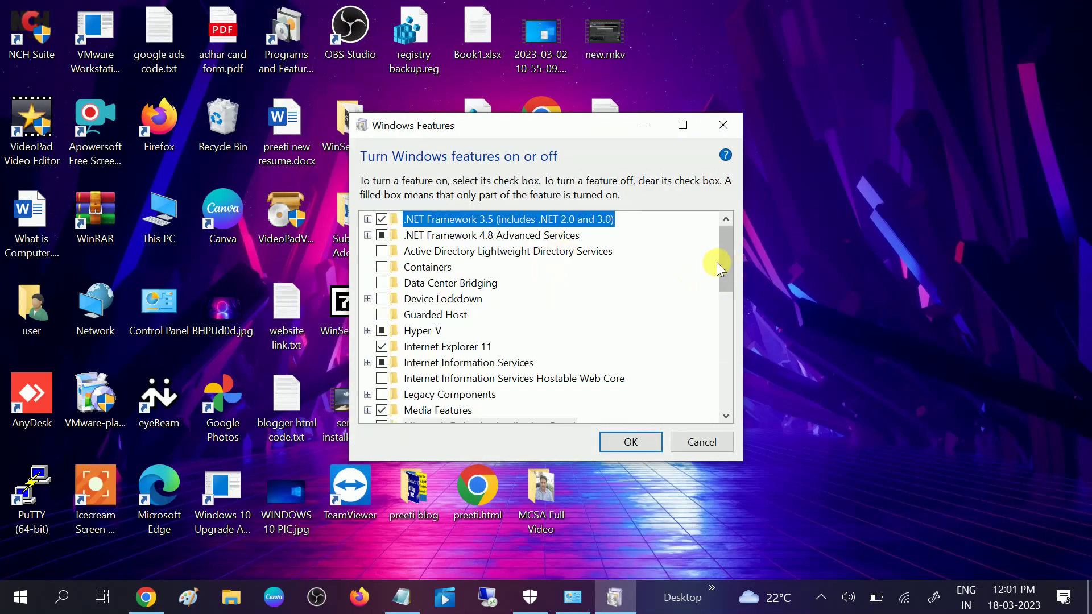
left_click_drag(726, 267, 736, 346)
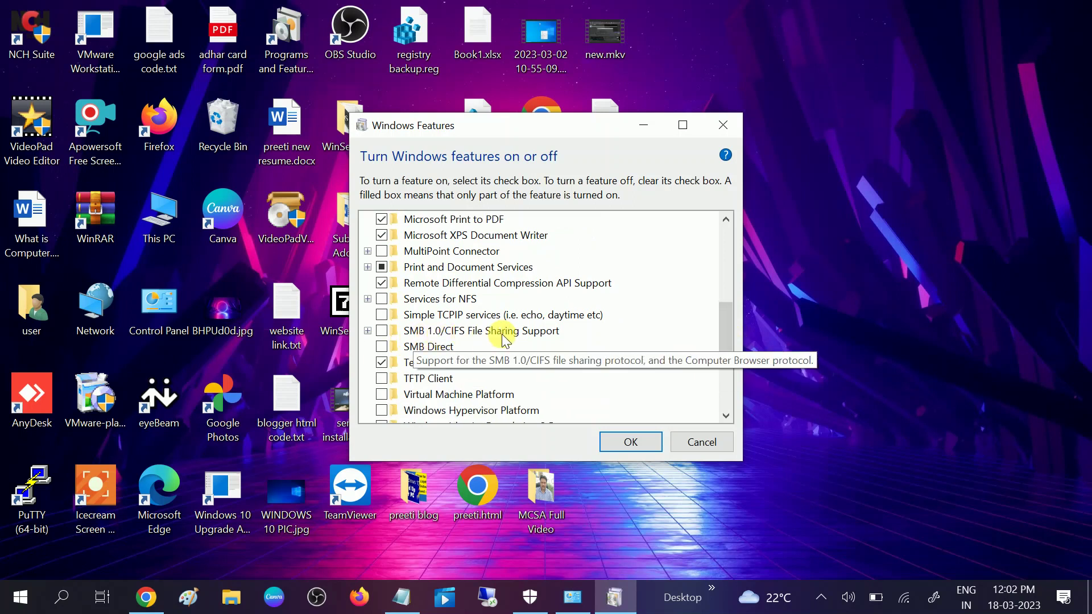
left_click(381, 335)
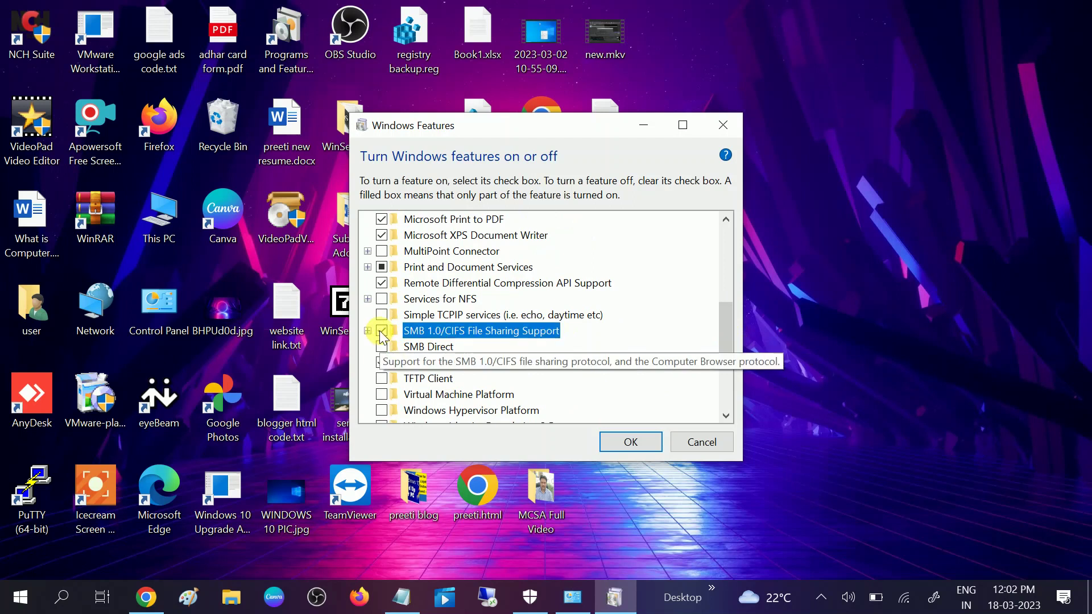
left_click(368, 333)
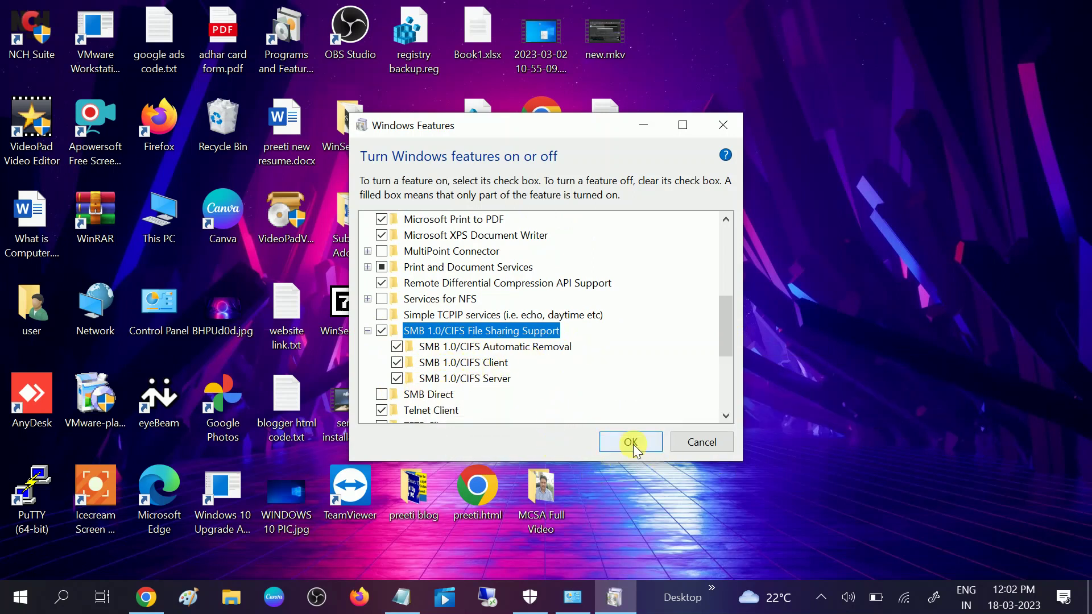
left_click(632, 443)
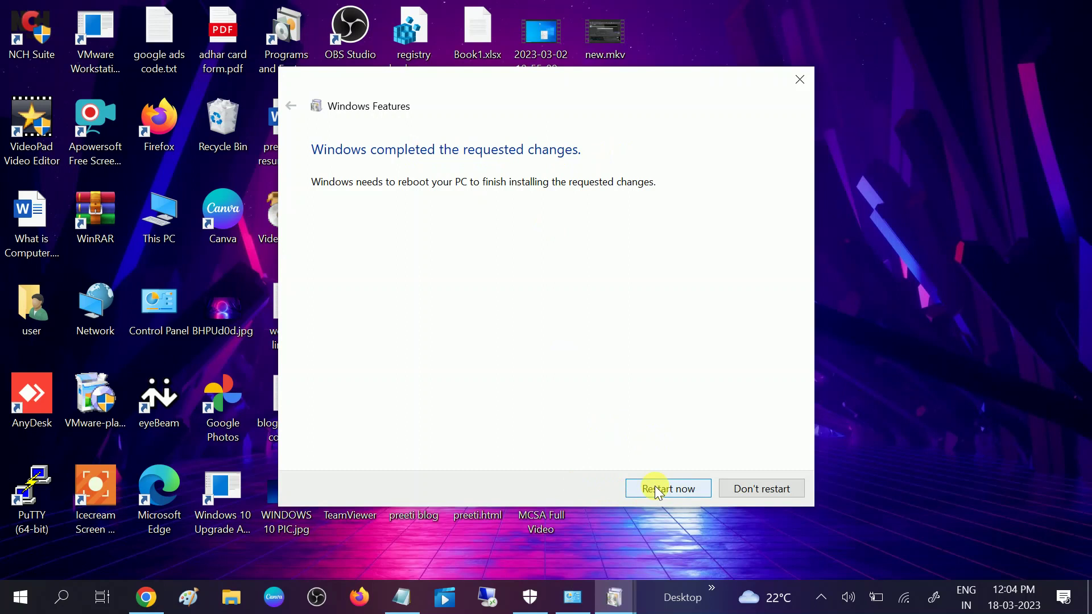
Step: Postpone the restart for the SMB 1.0 installation and refresh the desktop
left_click(757, 490)
right_click(739, 245)
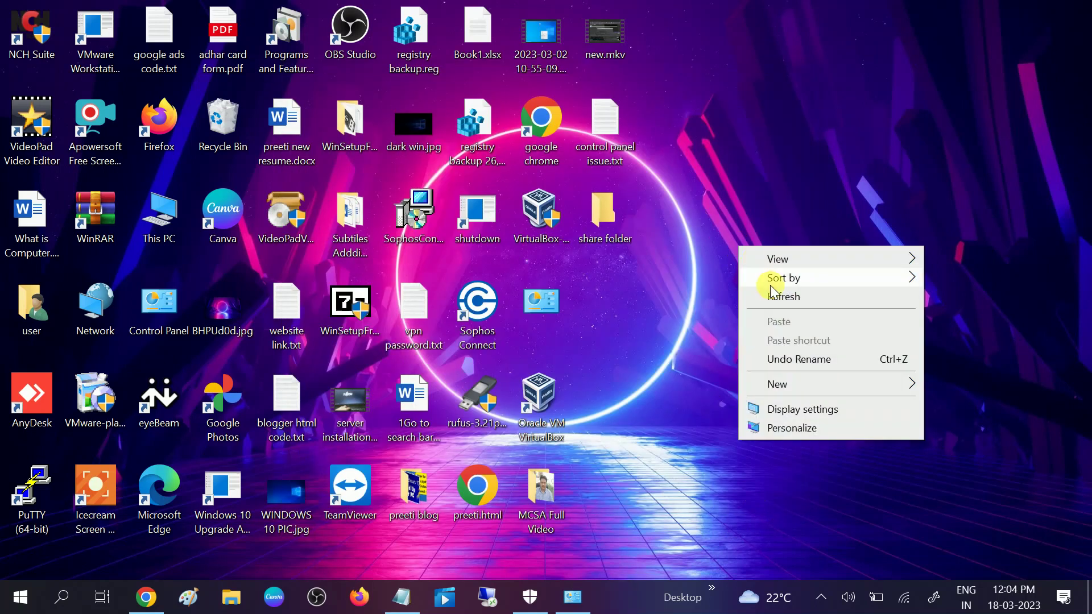
left_click(776, 296)
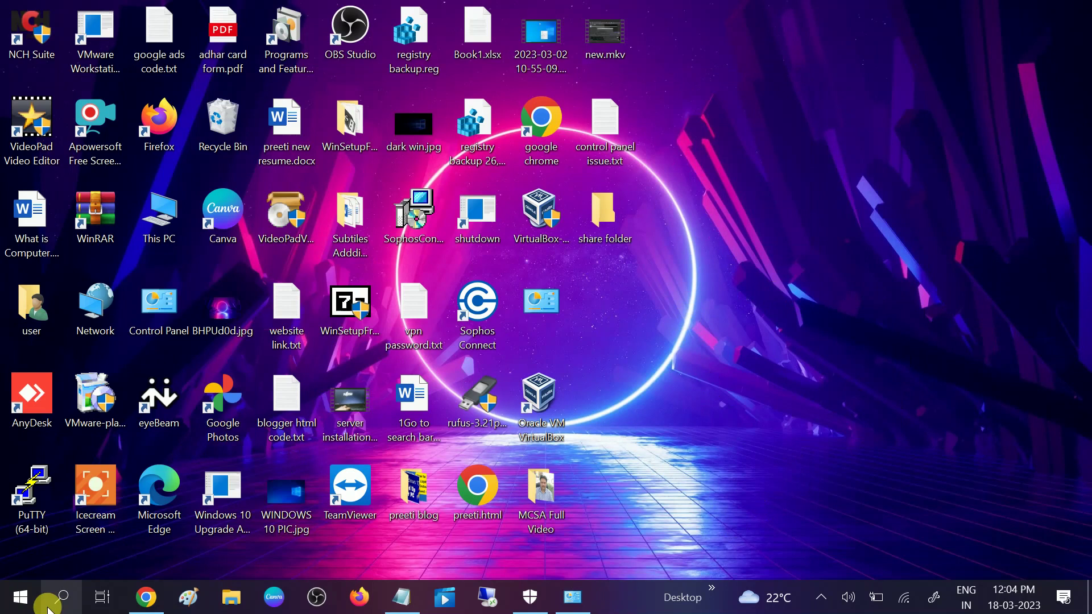
Step: Search for cmd and launch Command Prompt as administrator
left_click(49, 609)
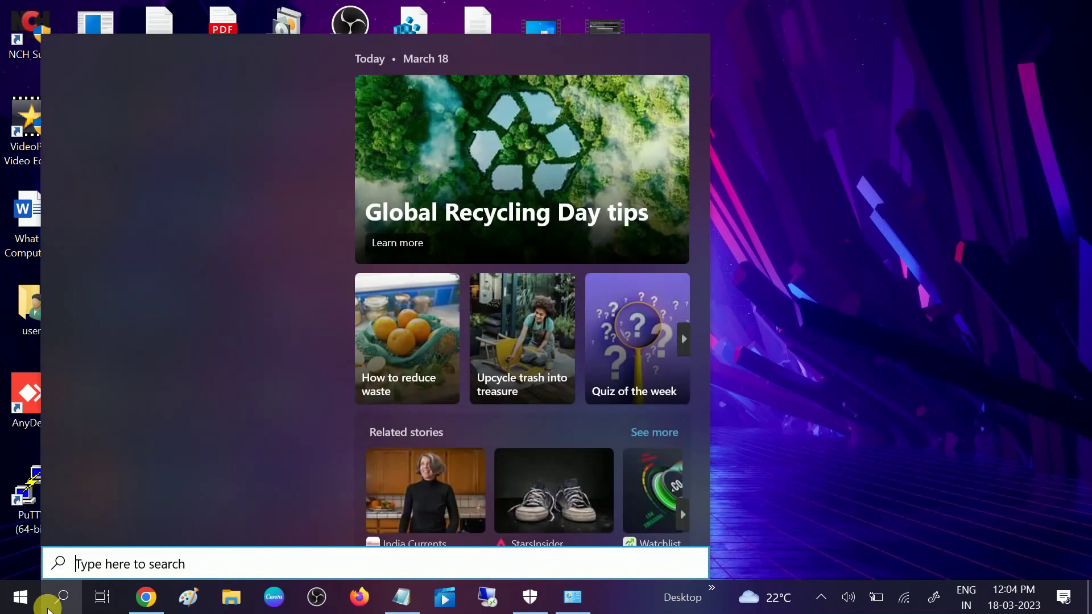
type("cmd")
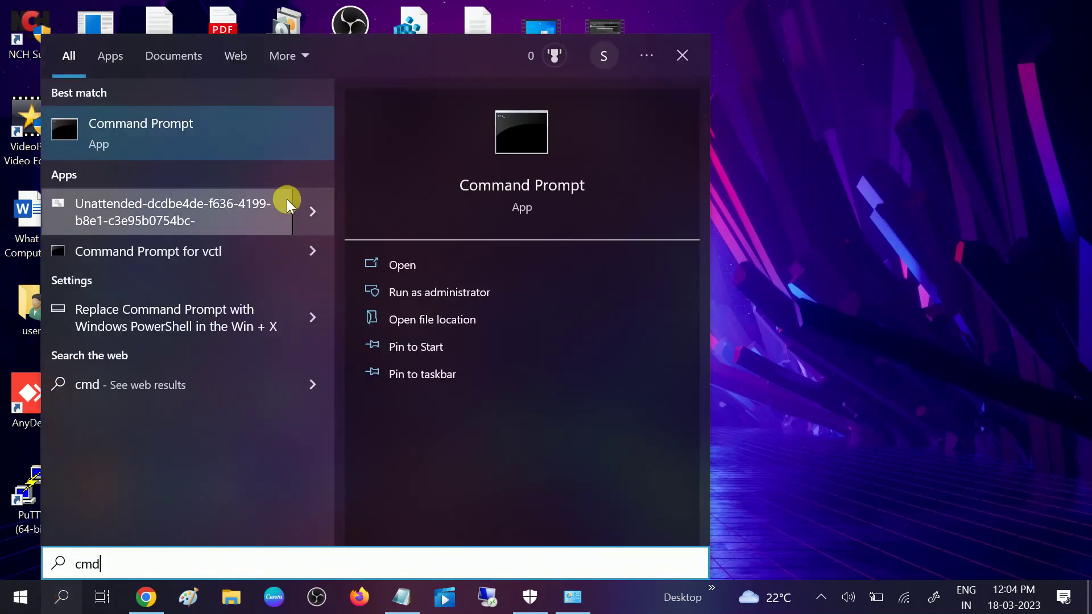
left_click(425, 299)
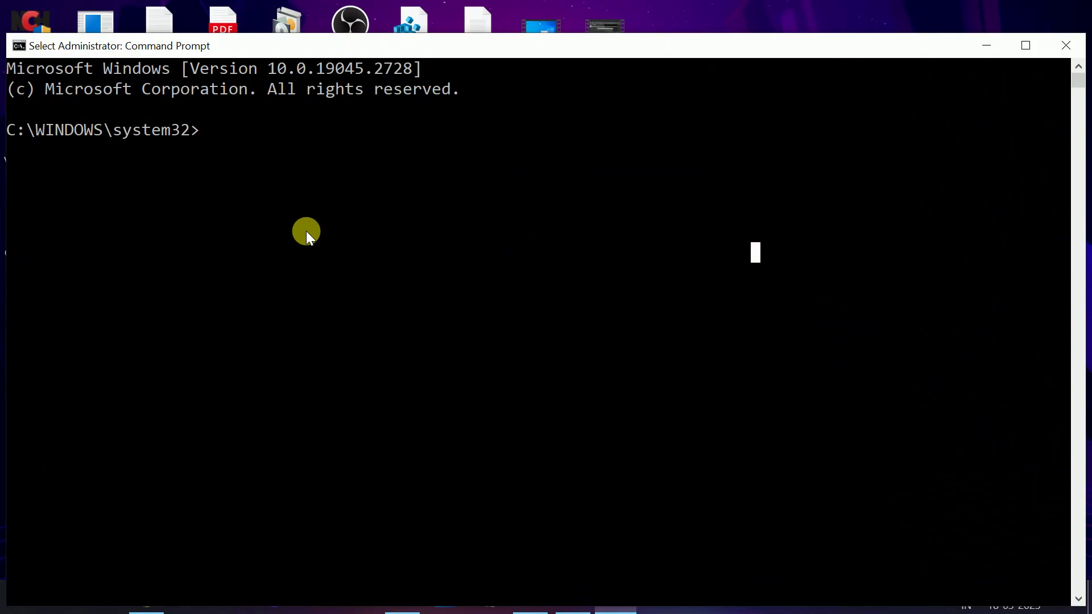
Step: Run ipconfig /flushdns to clear the DNS resolver cache, then exit Command Prompt
type("flush")
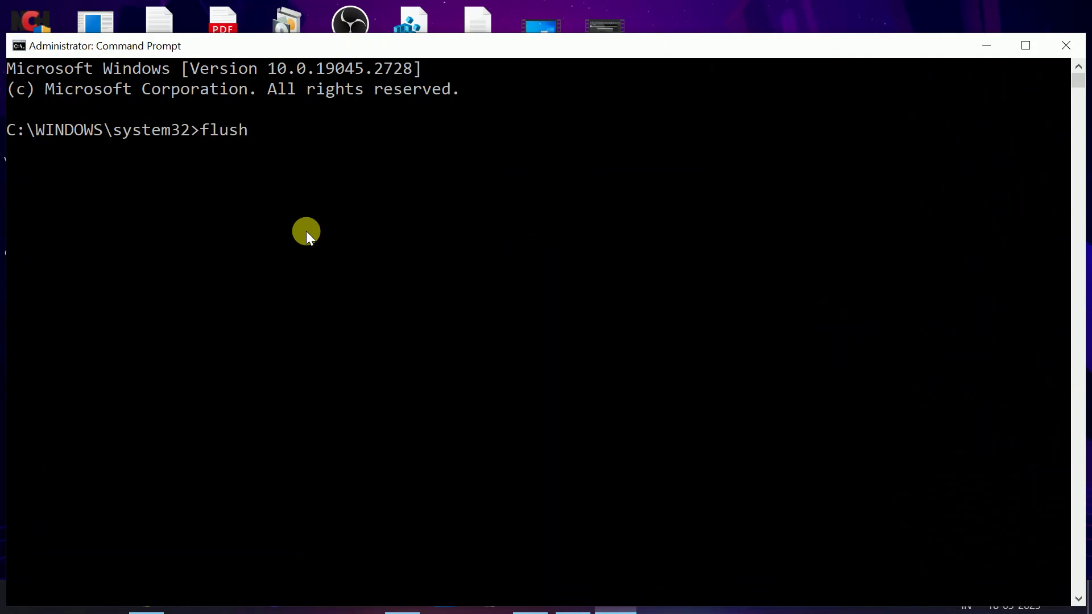
key("BackSpace")
key("BackSpace")
key("BackSpace")
key("BackSpace")
key("BackSpace")
type("ipconfig /flushdn")
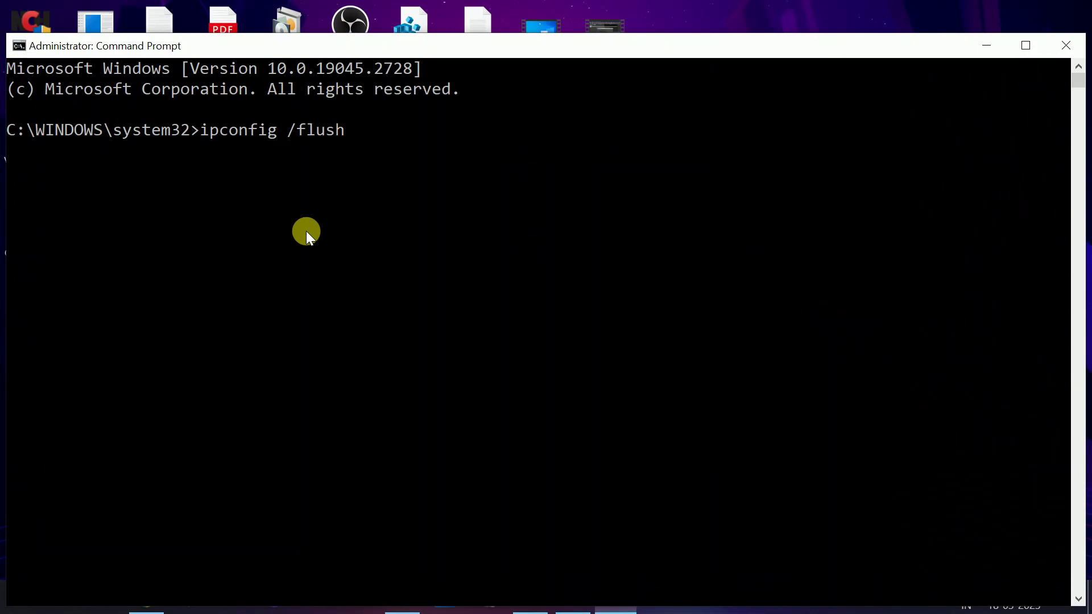
type("s")
key("Return")
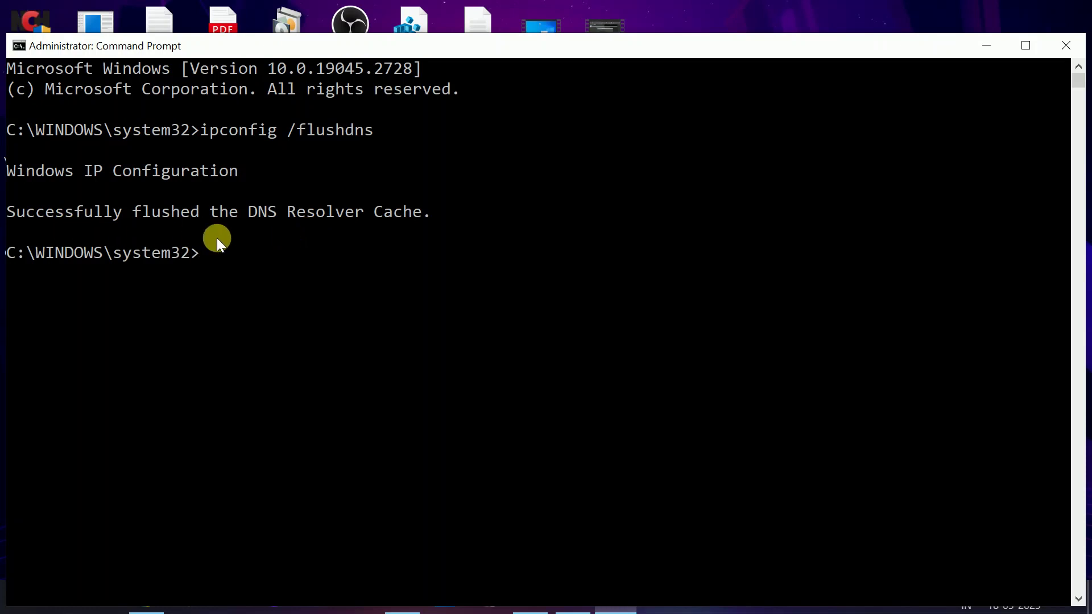
type("exit")
key("Return")
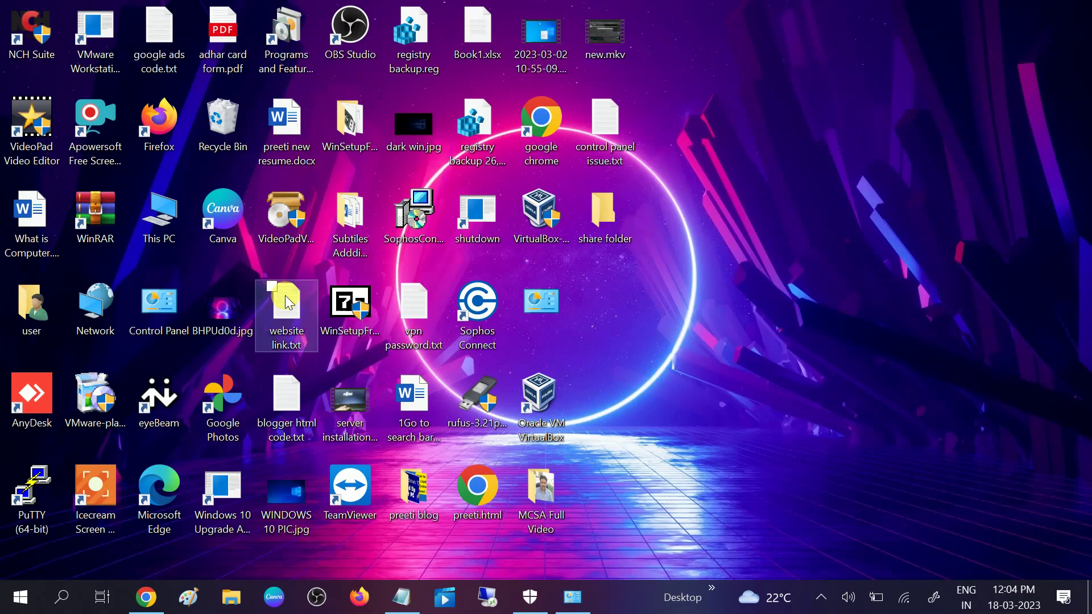